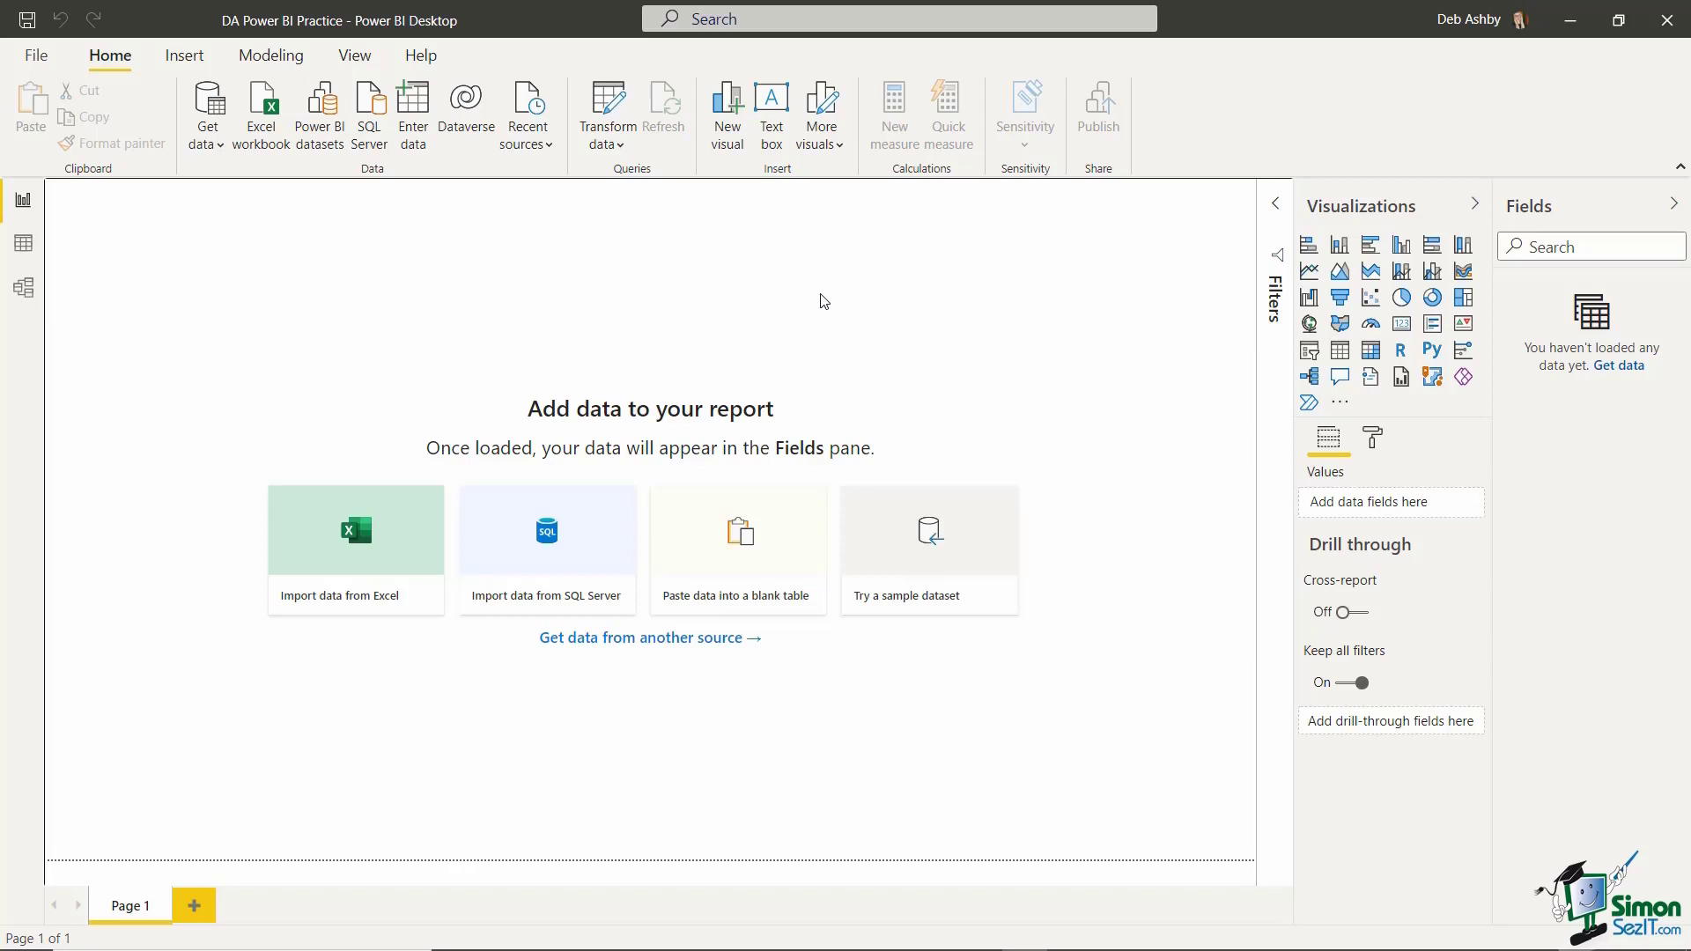
- Start a new data import using the Folder connector from the full list of data sources
click(215, 146)
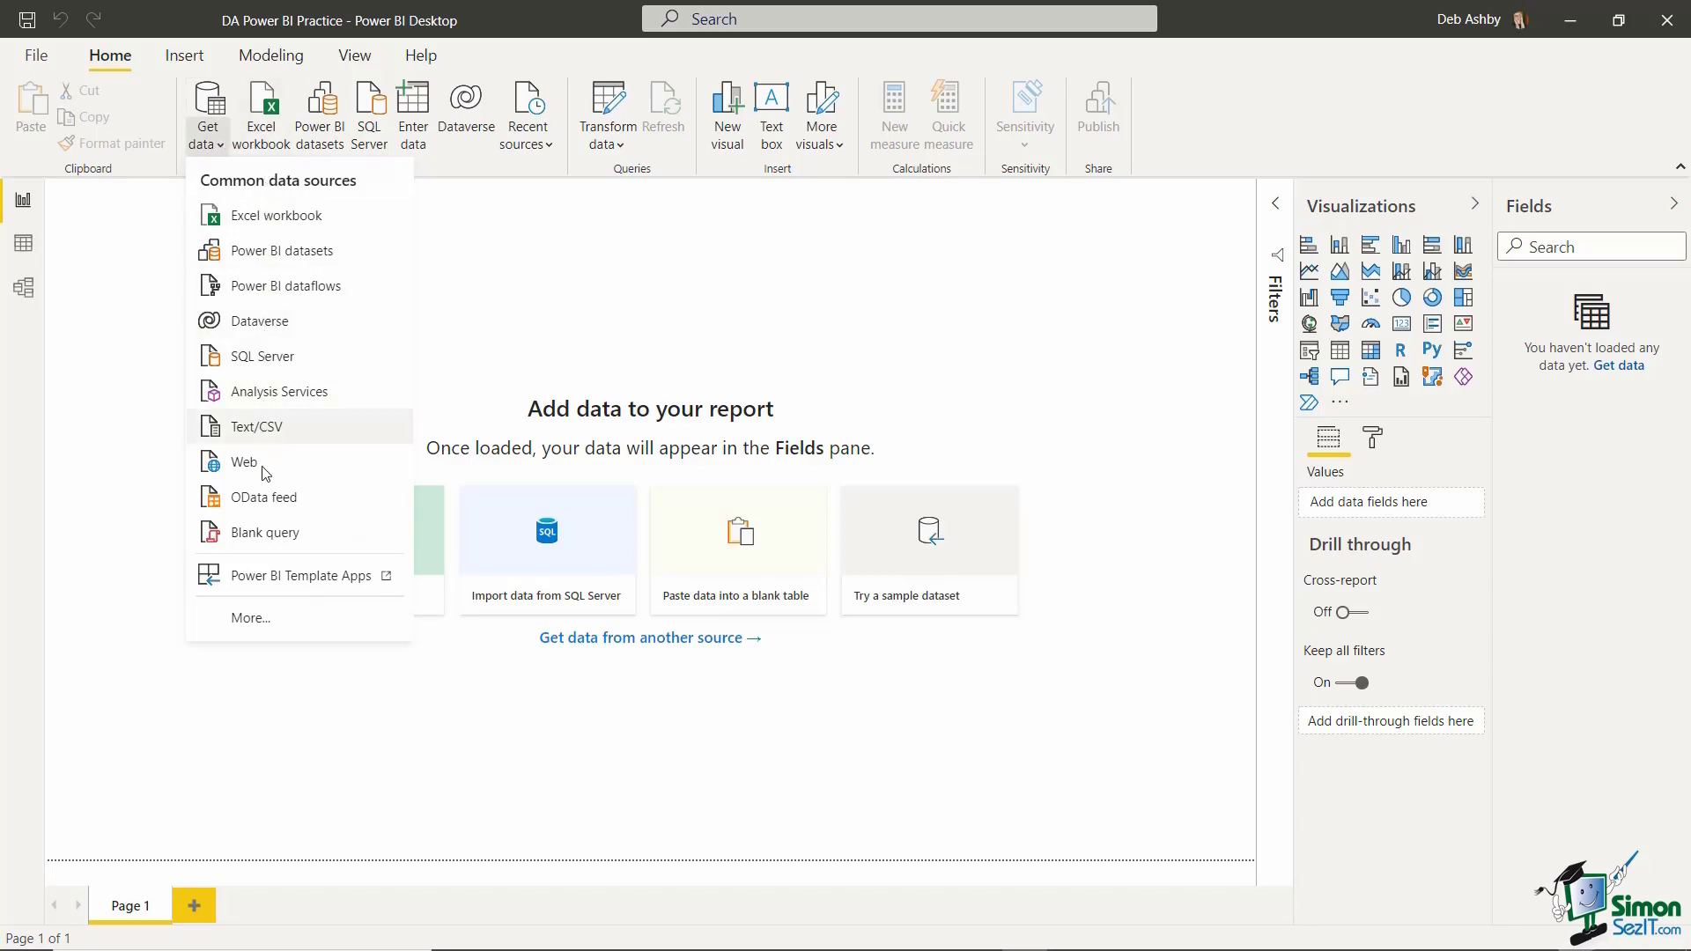
click(245, 619)
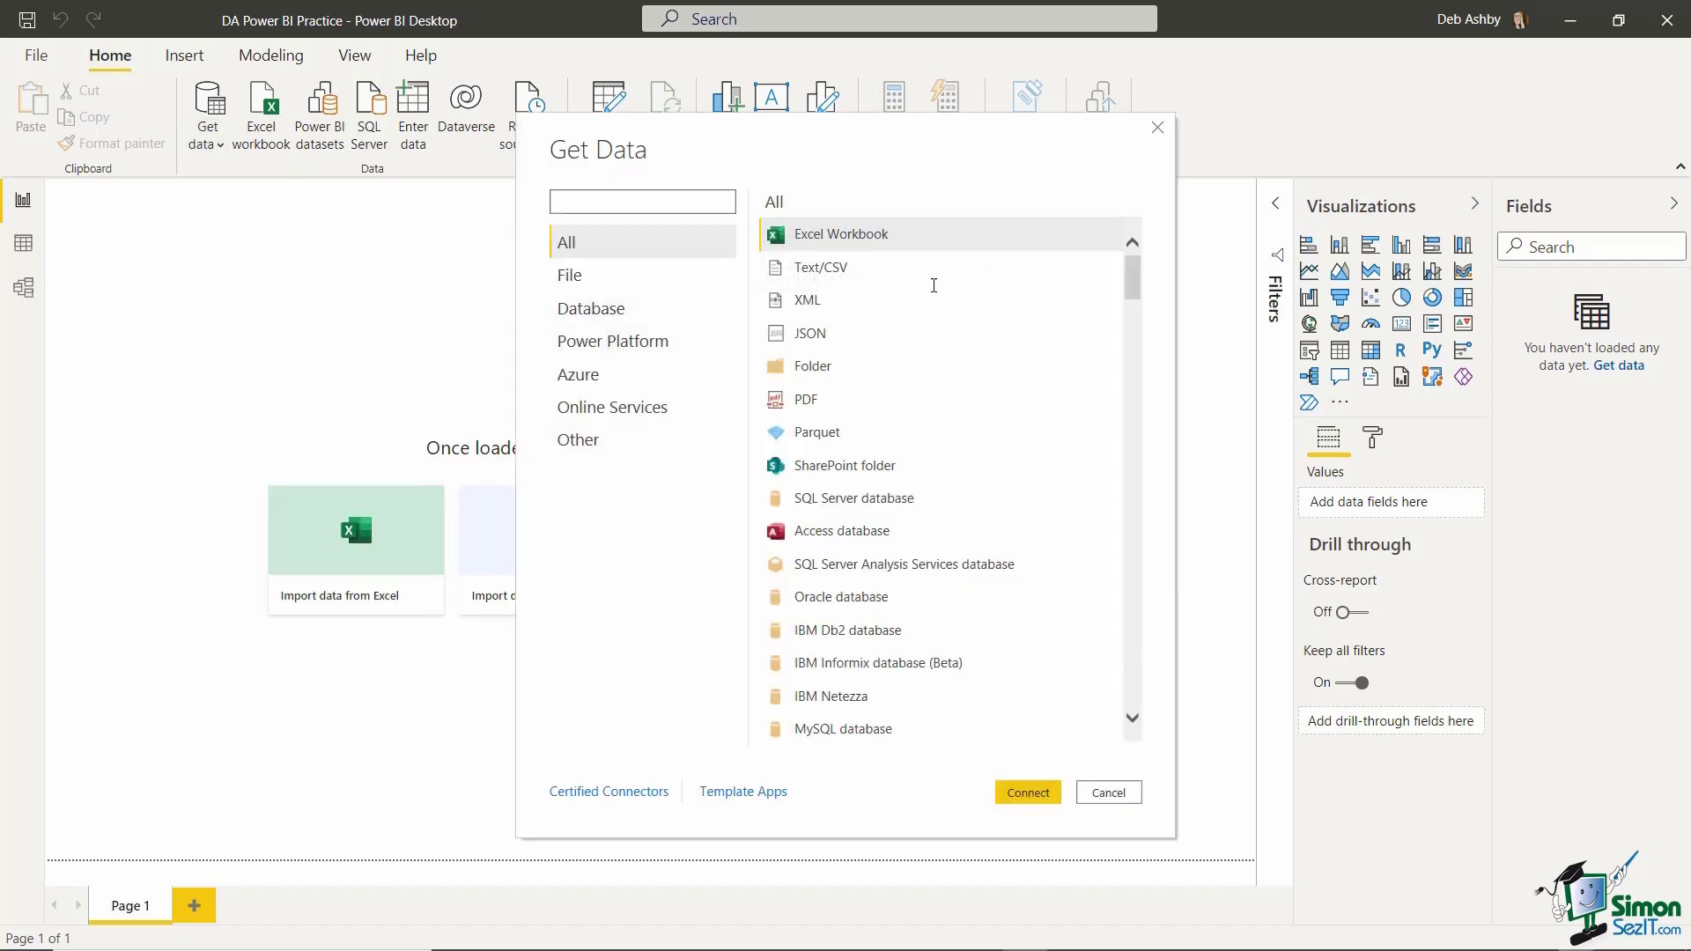
mouse_move(1134, 278)
mouse_down()
mouse_move(1132, 321)
mouse_move(1132, 268)
mouse_up()
click(810, 374)
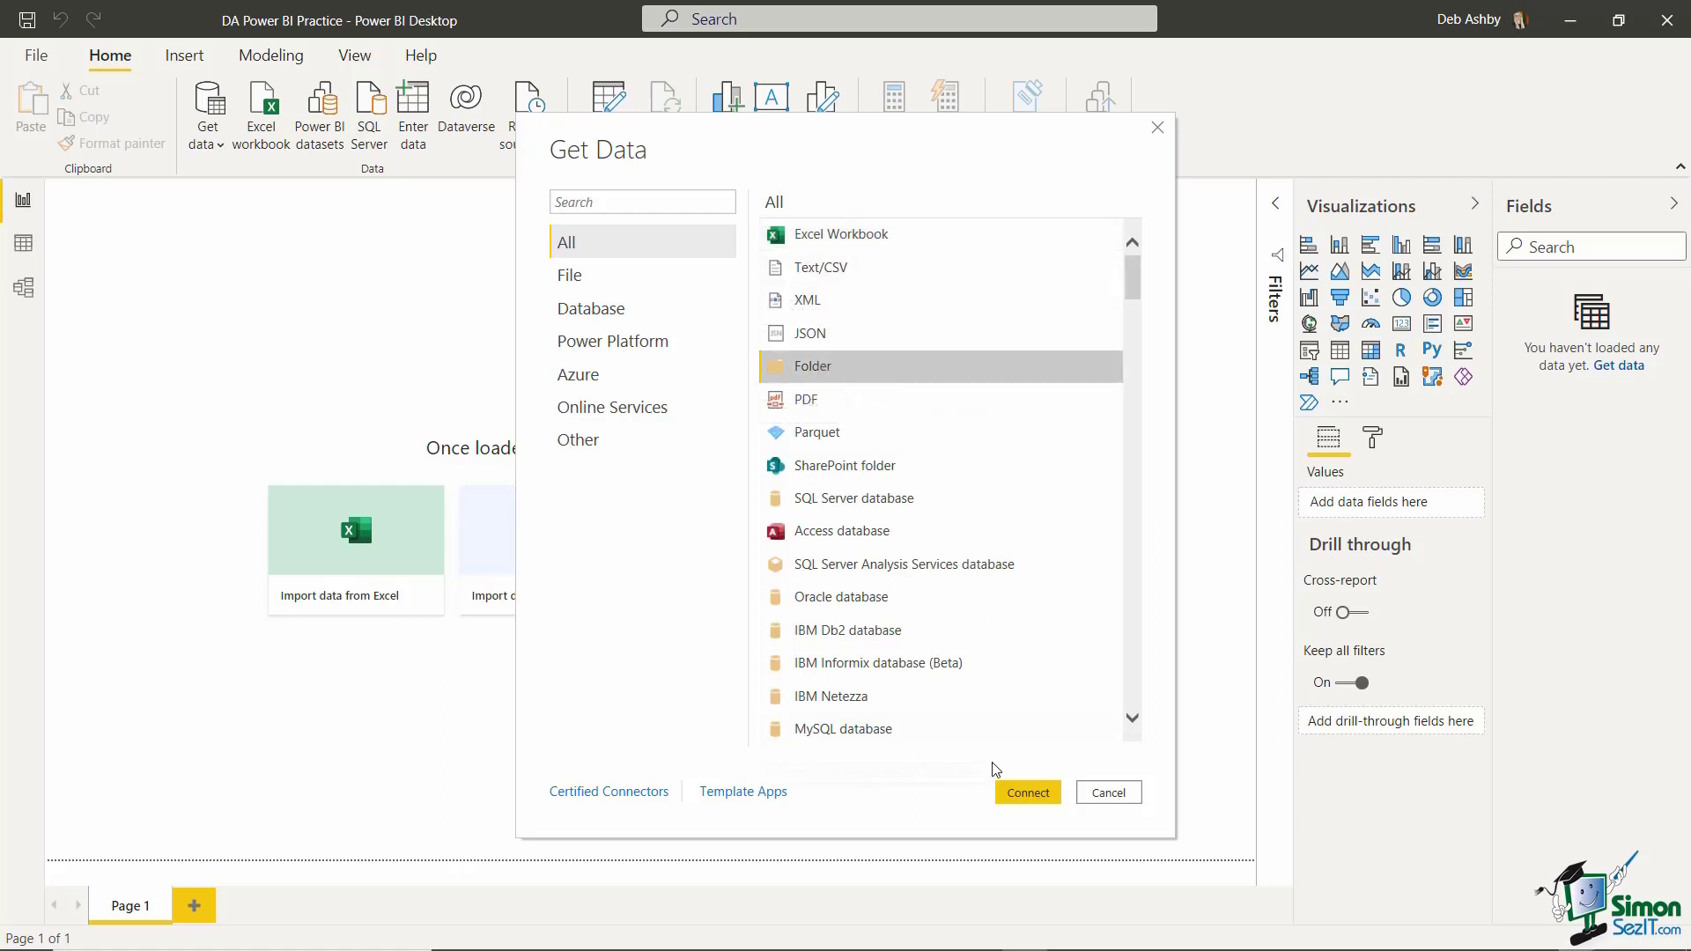
click(1022, 796)
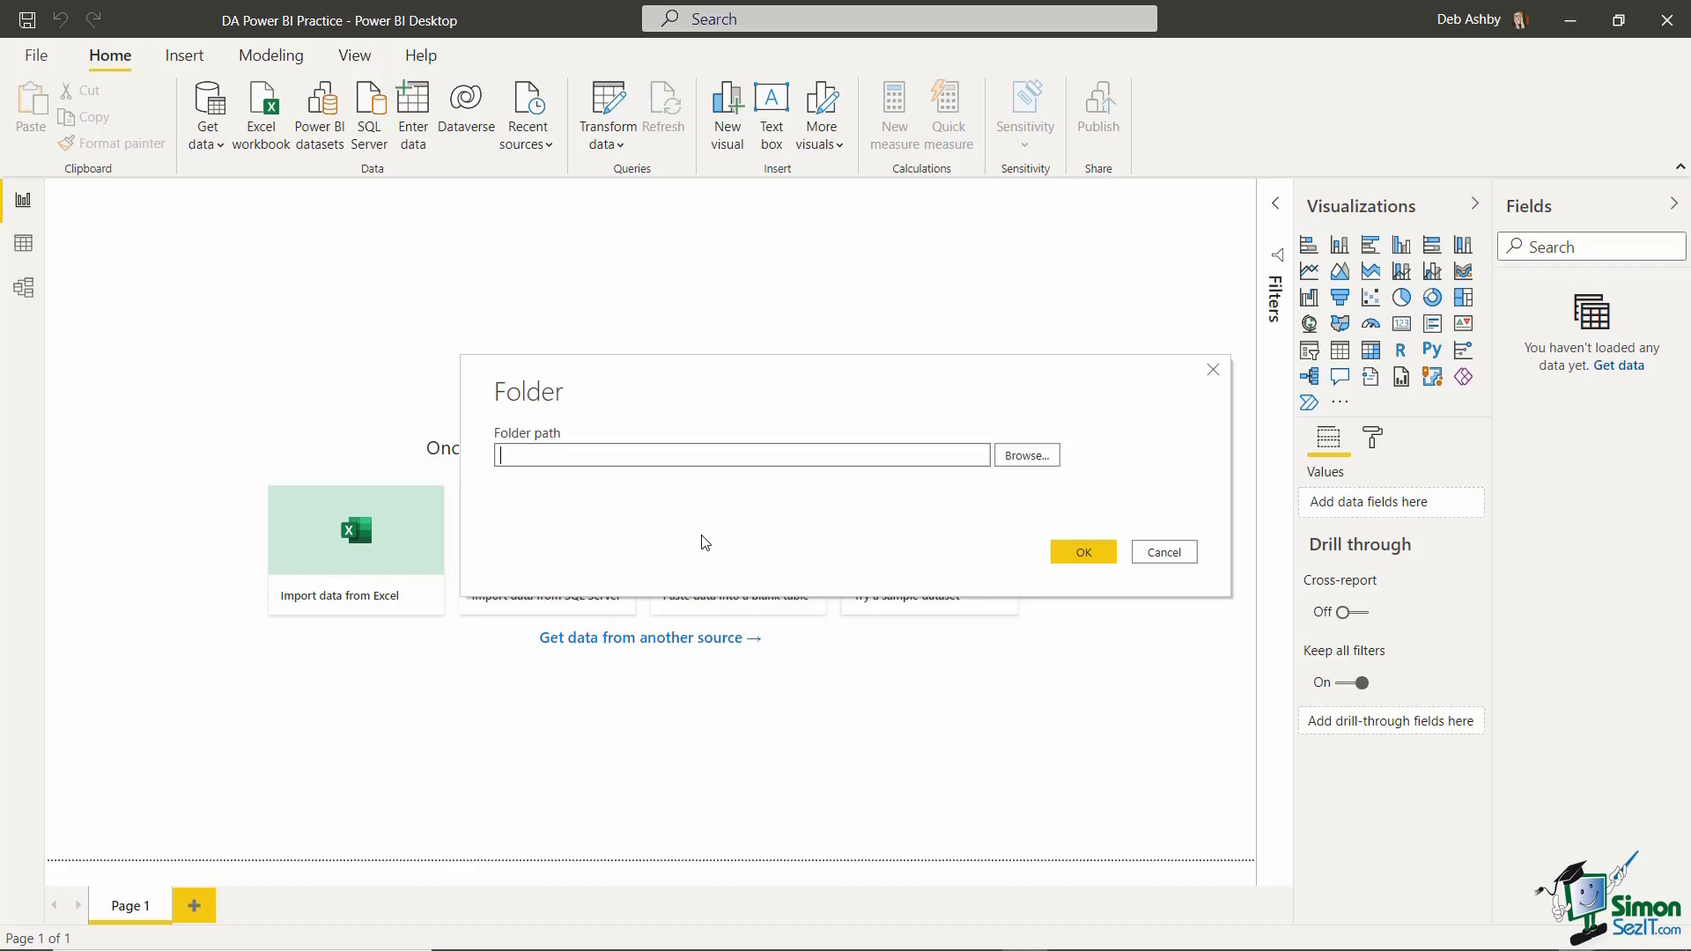
- Set the import folder to Sales Data inside Power BI - Beyond the Basics, Data Files, and open its file list for transformation
click(1026, 455)
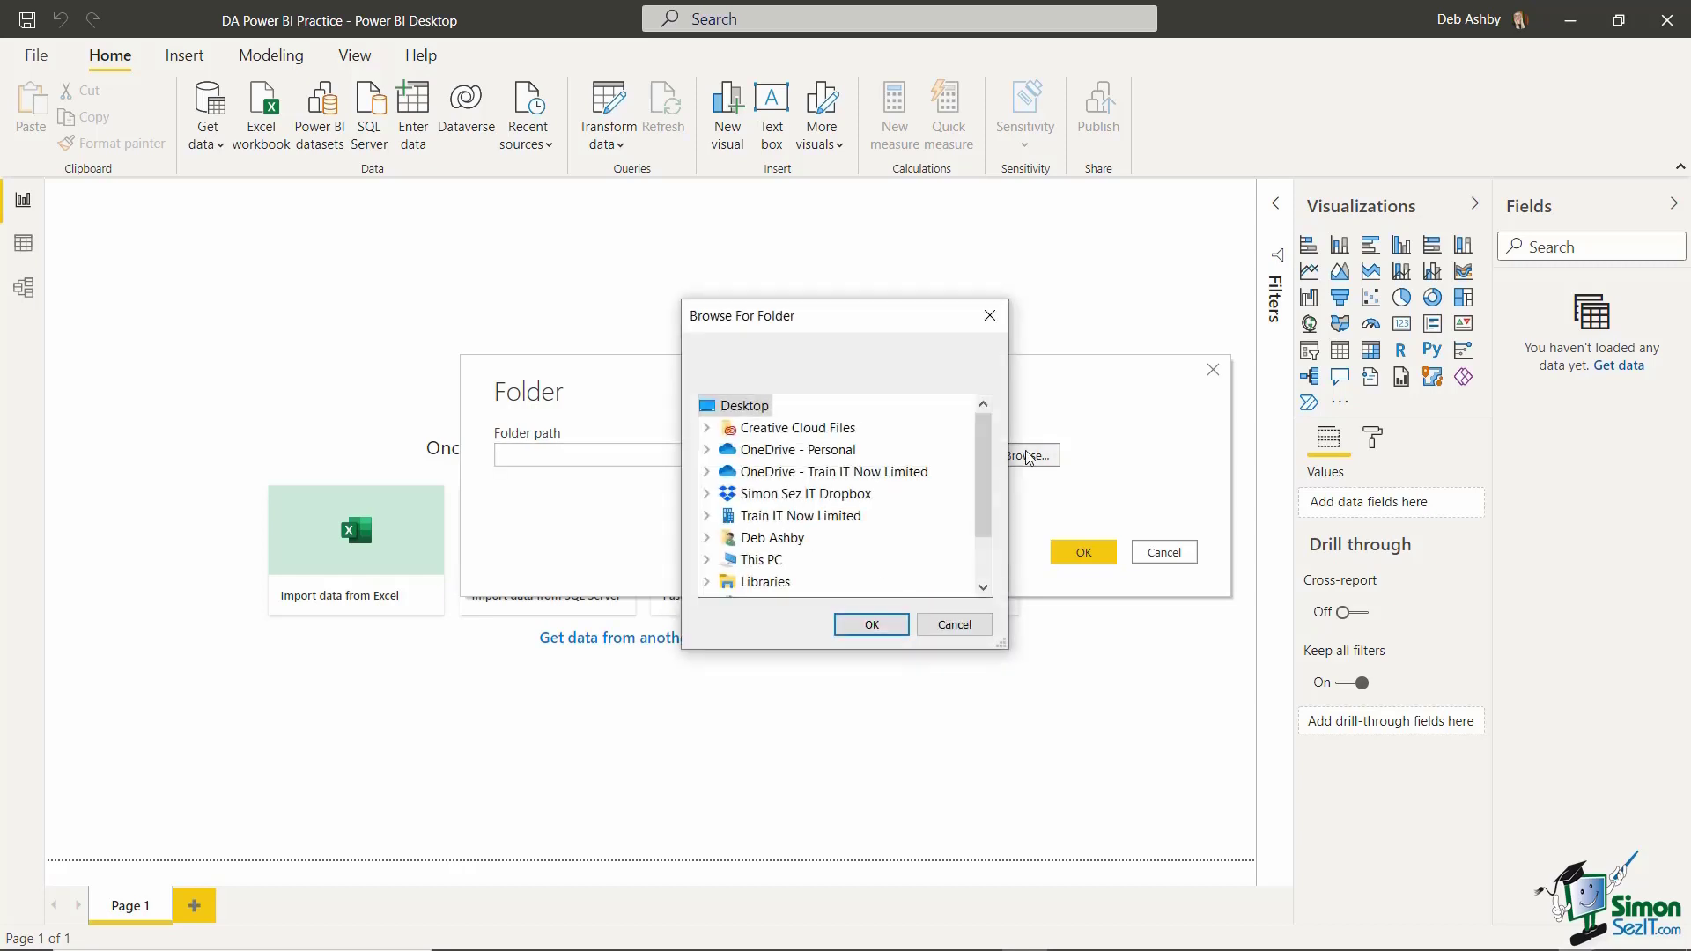
drag(1007, 649, 1087, 728)
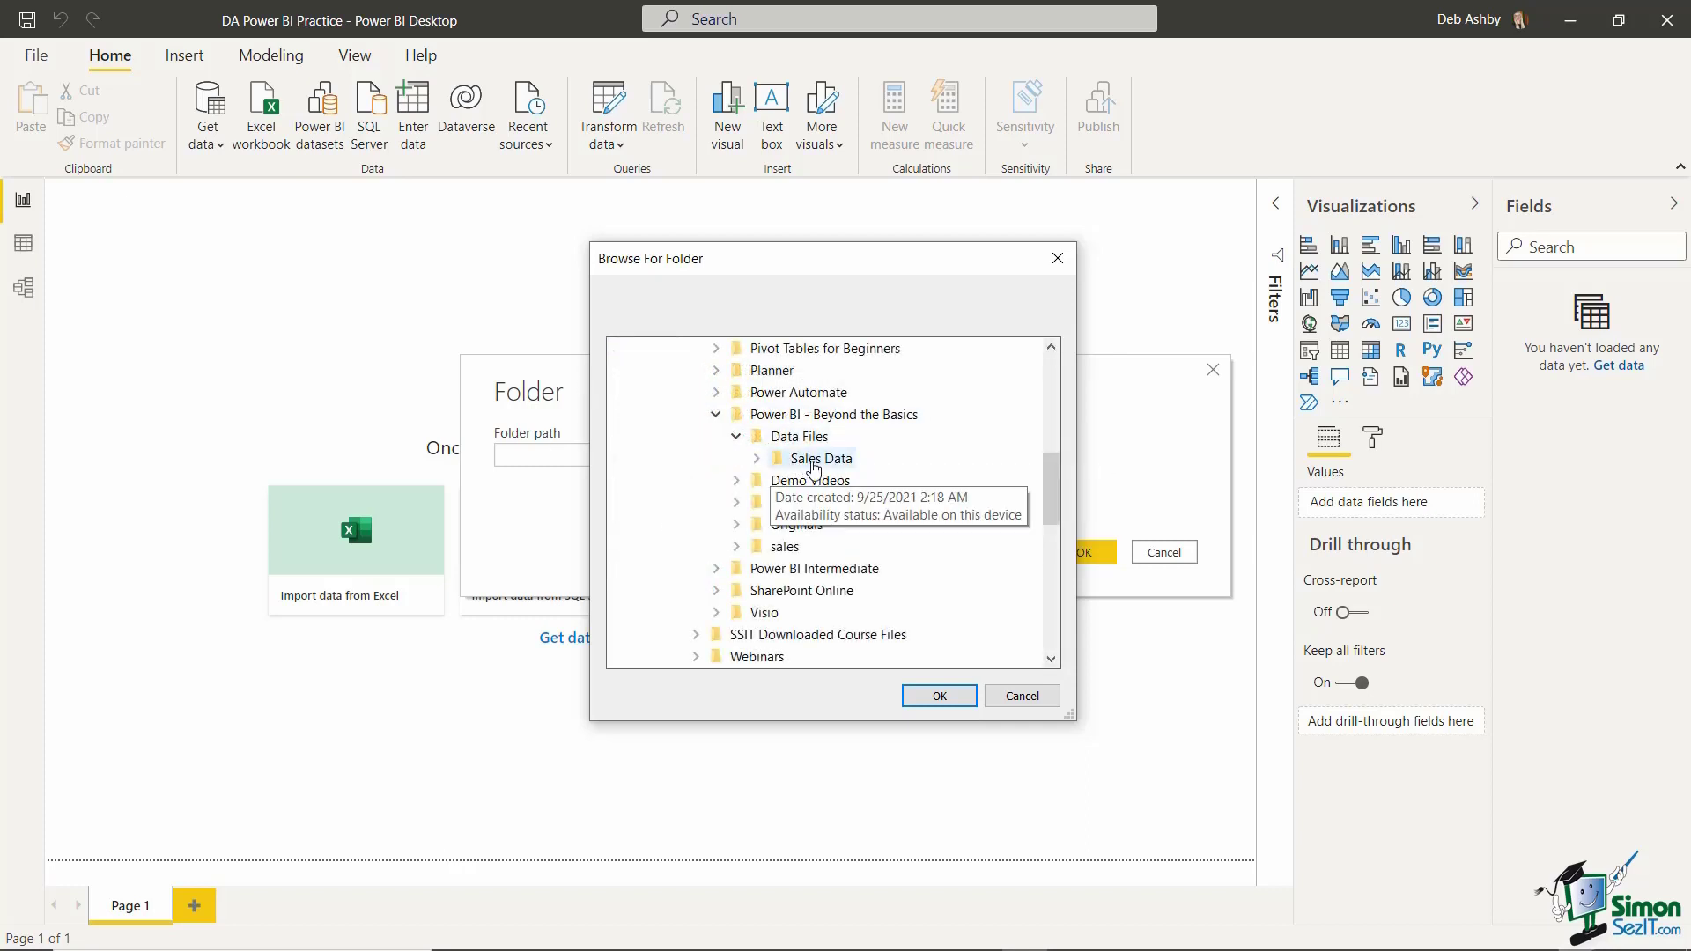
click(815, 465)
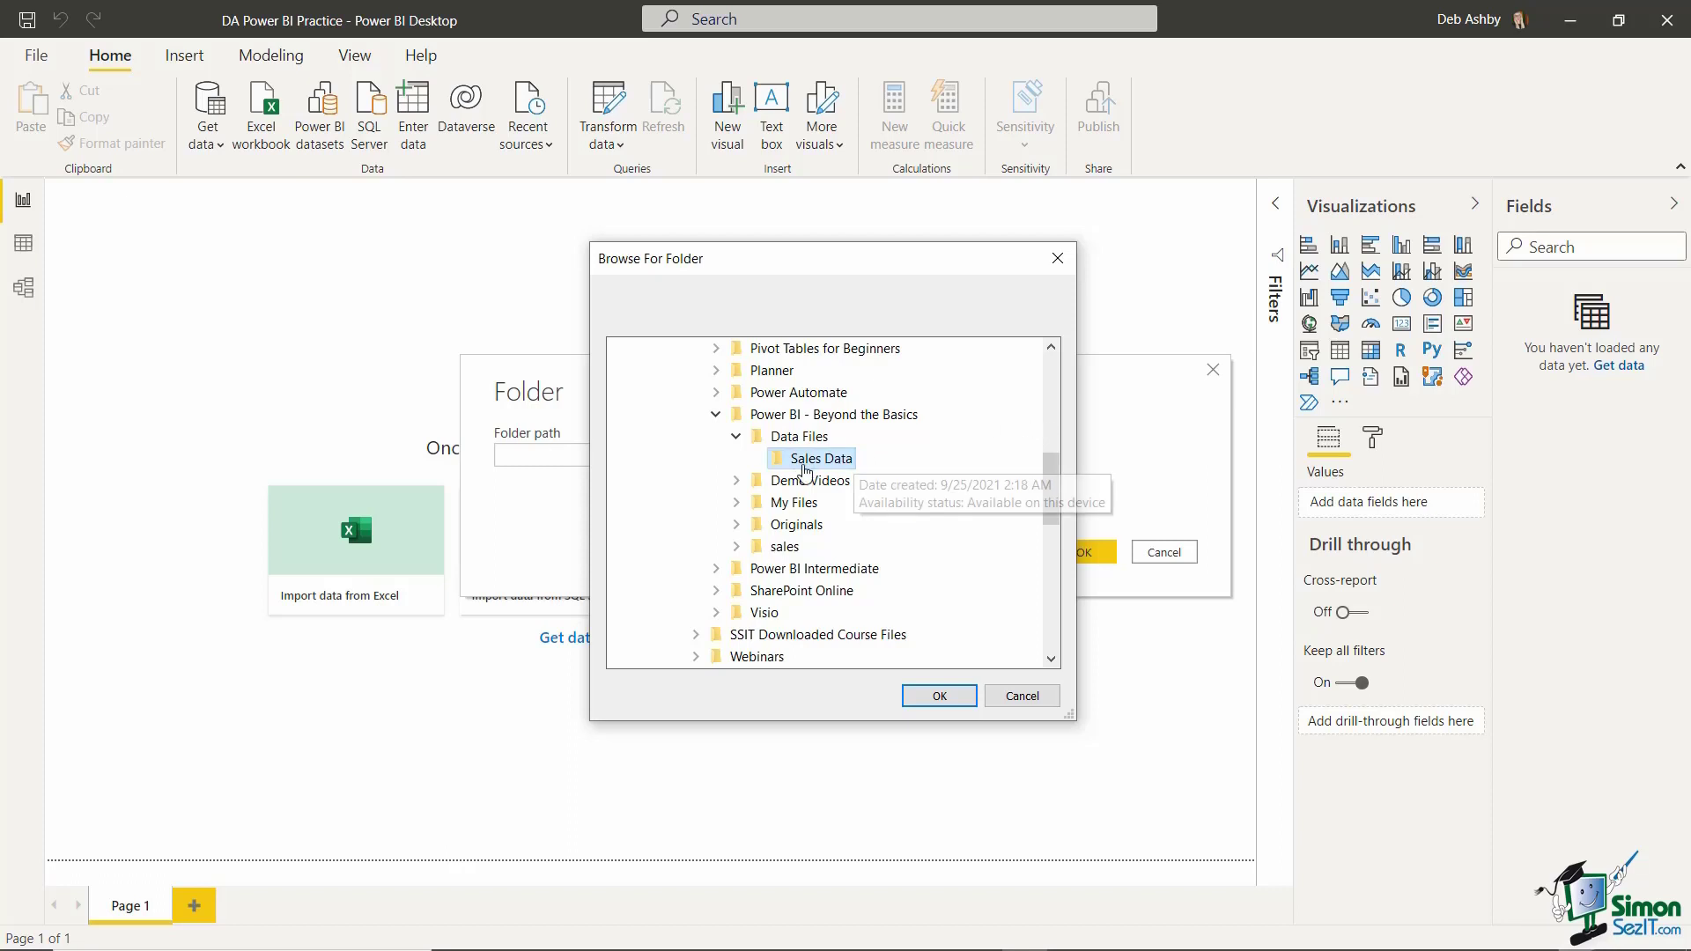
click(936, 697)
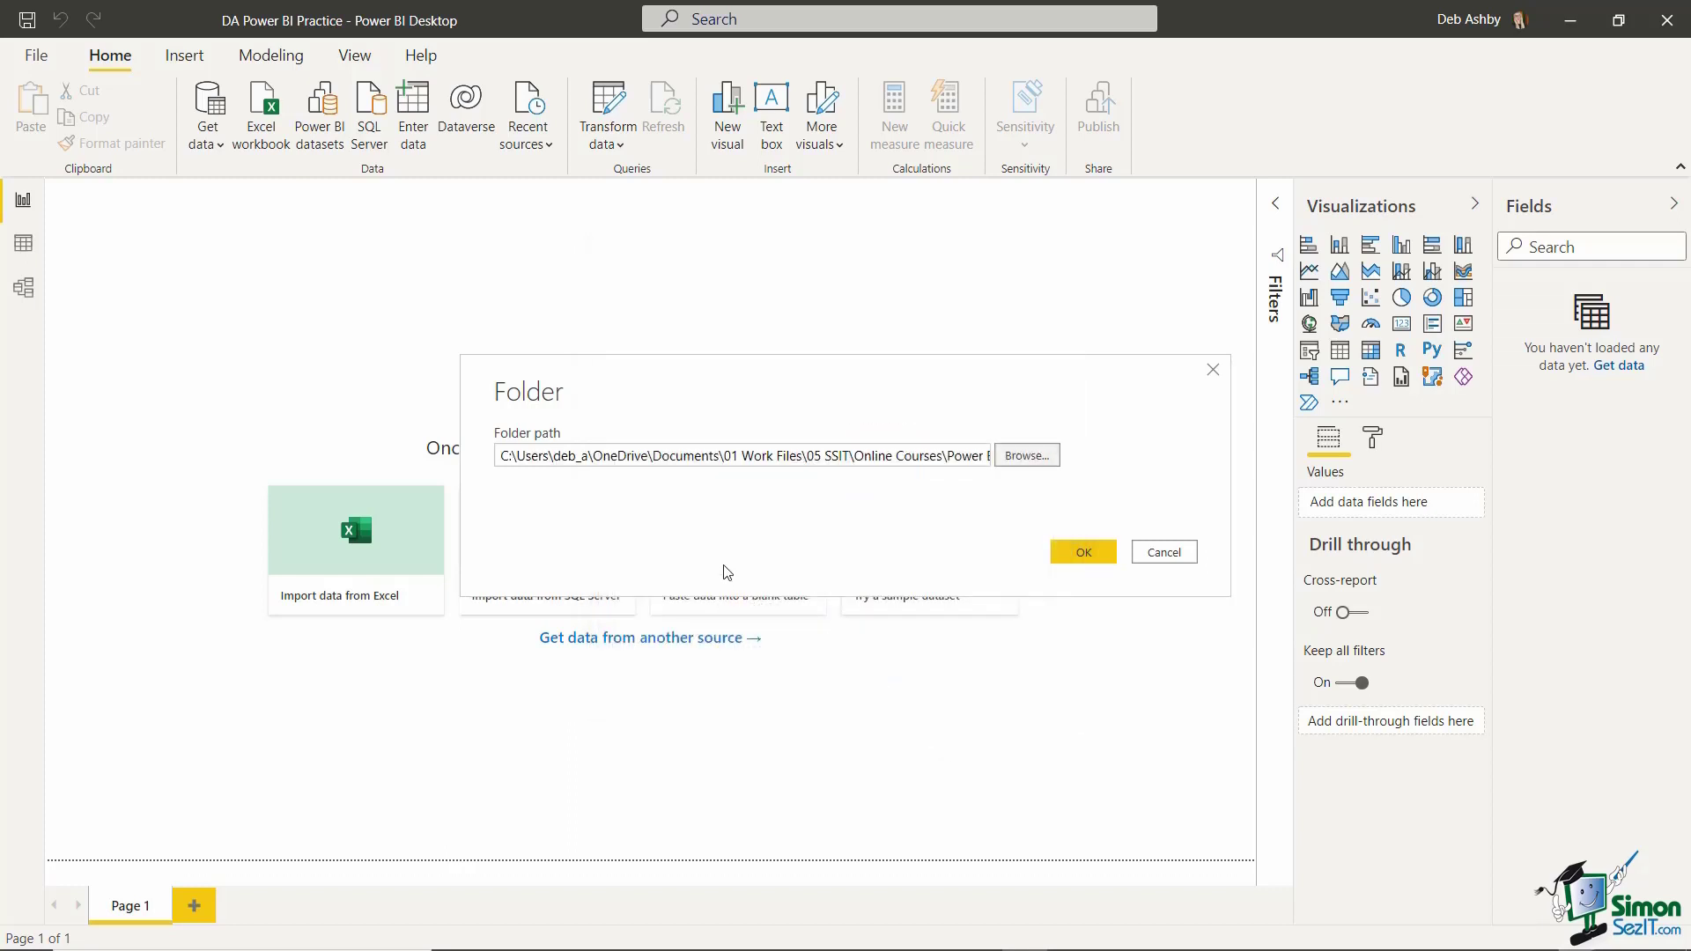
click(1099, 560)
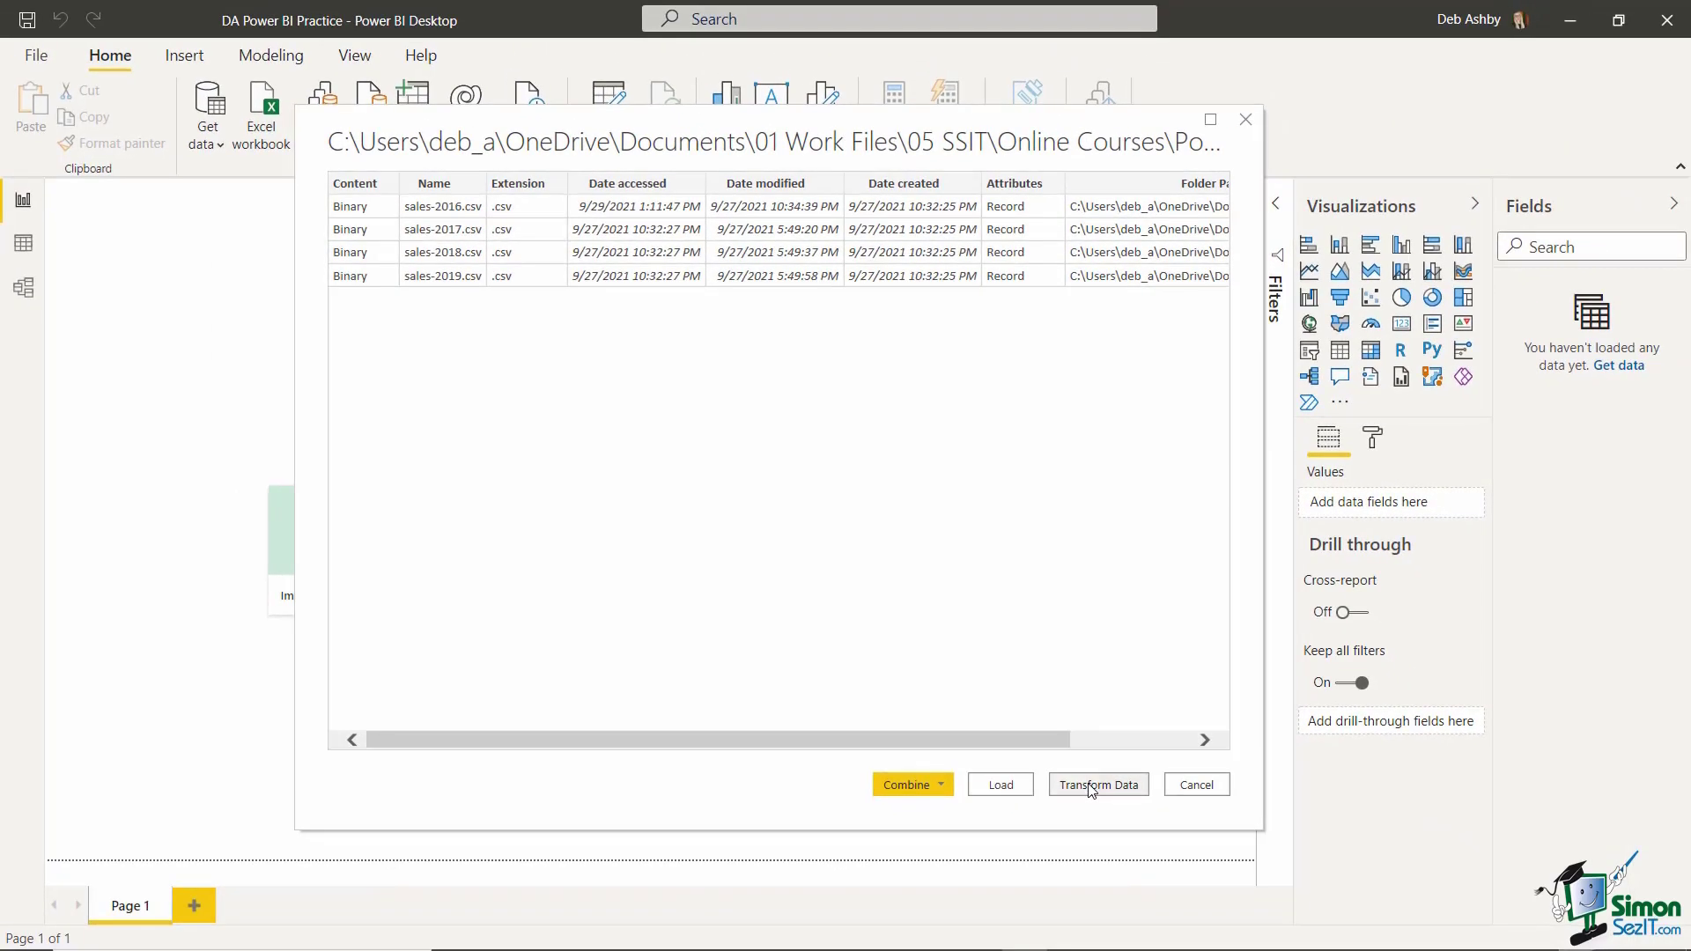
click(1092, 785)
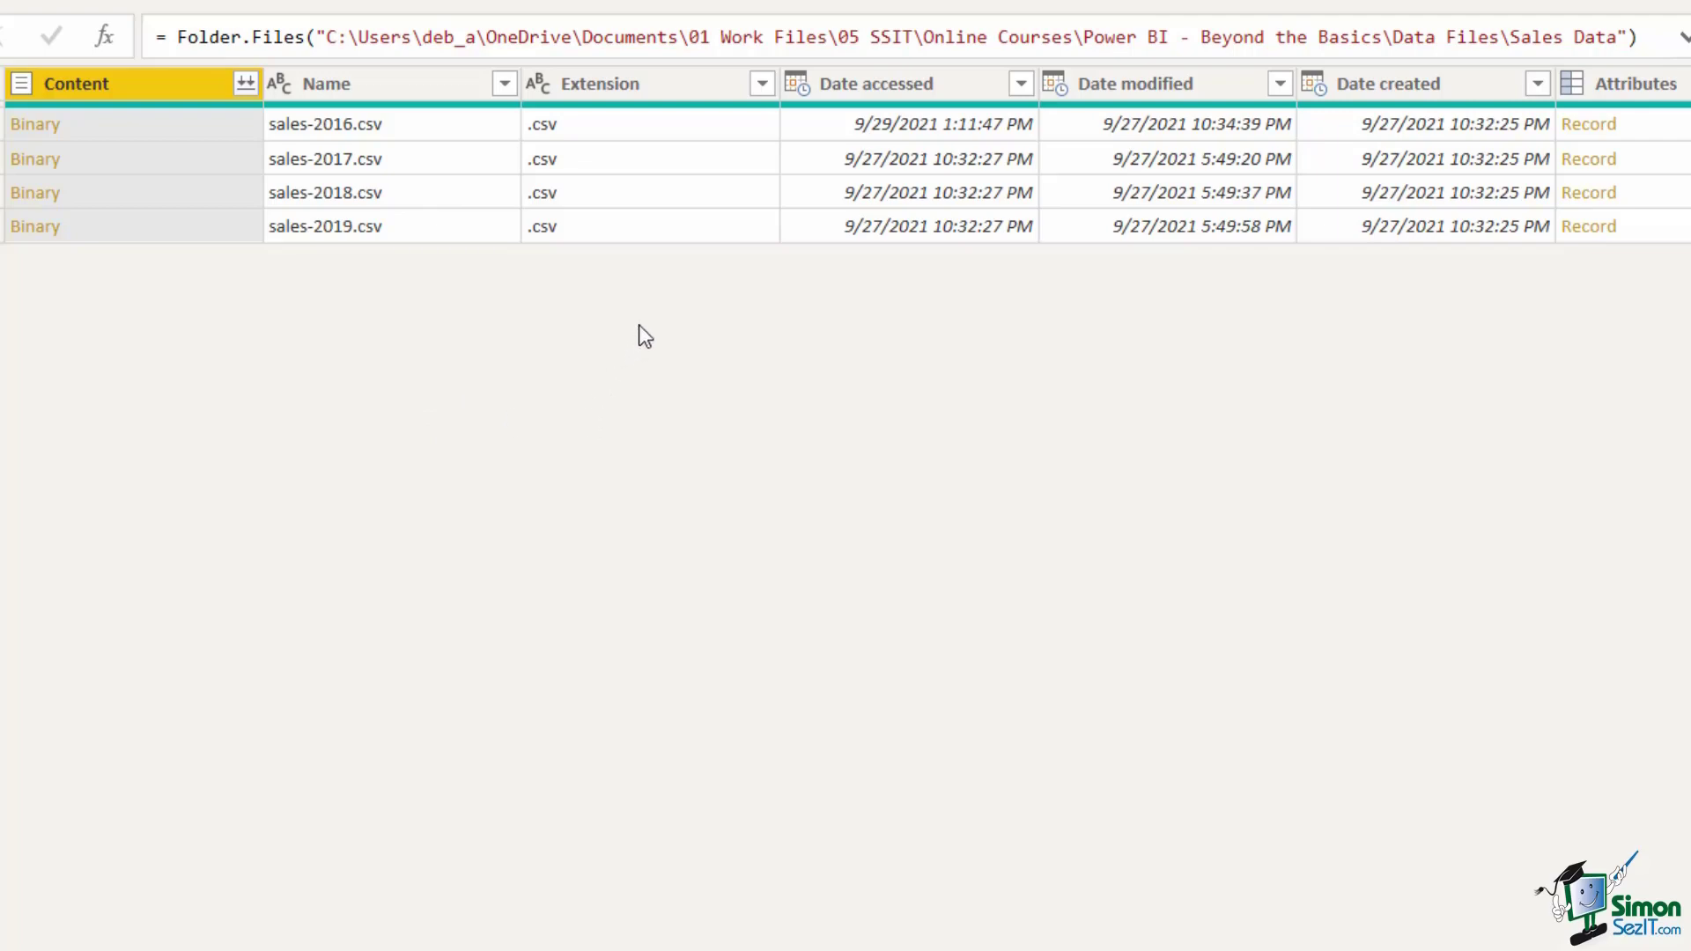
- Check the Extension column's filter values and combine the Content column's files, using the first file as the sample
click(762, 84)
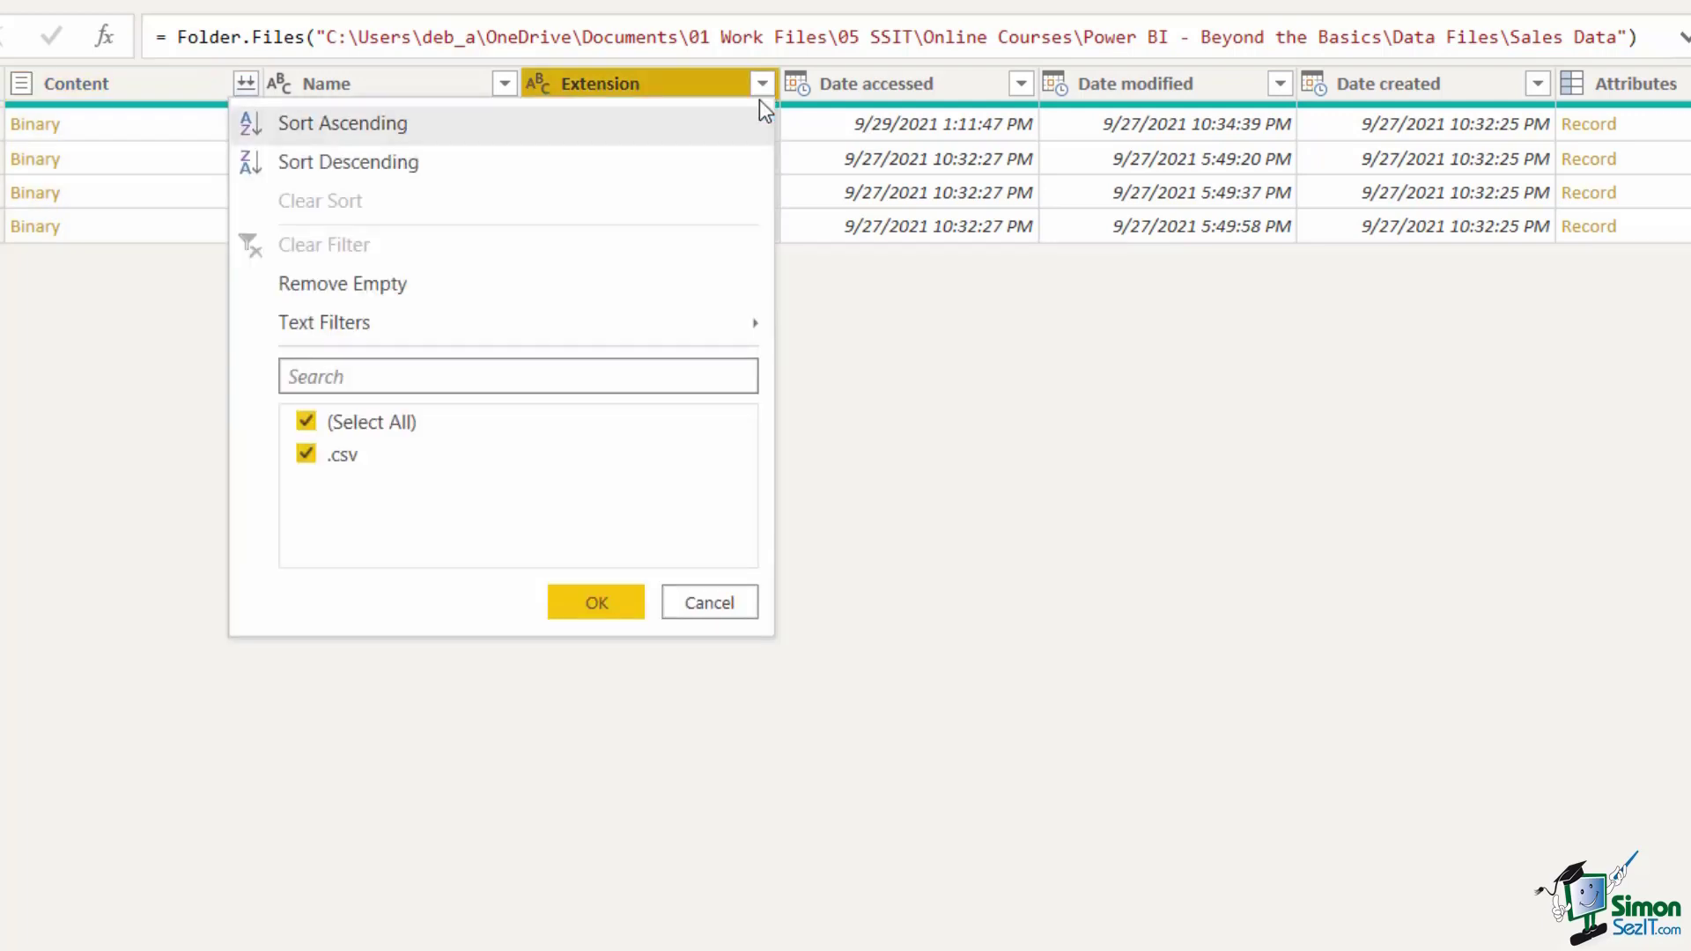
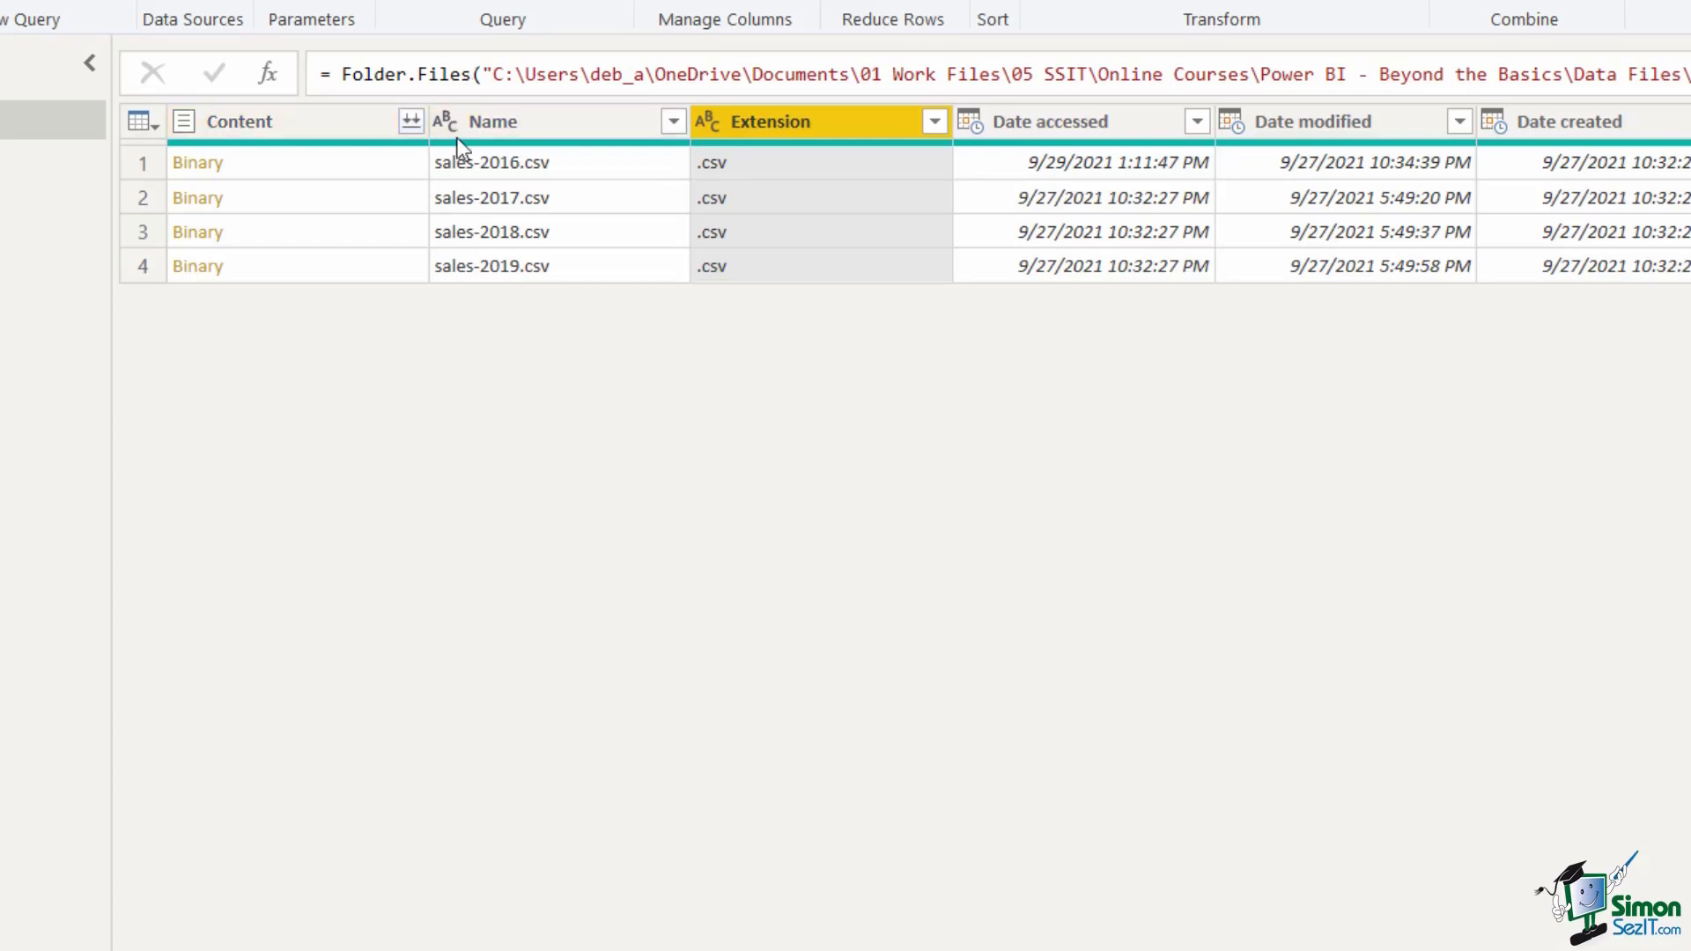
click(410, 124)
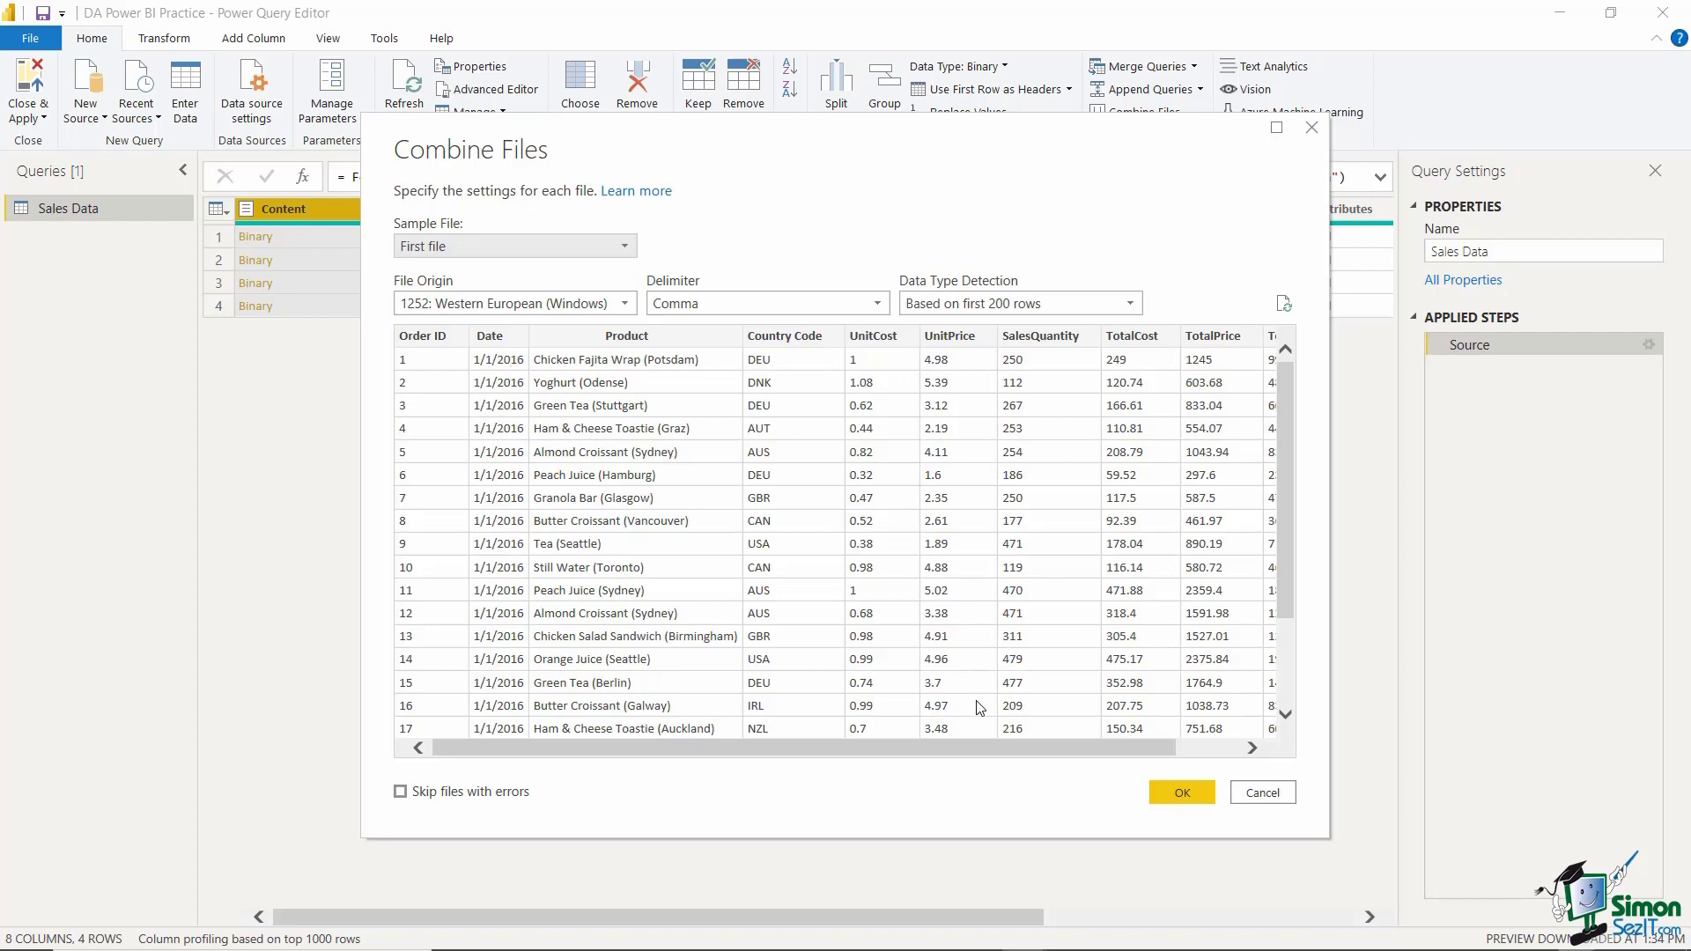
drag(954, 749, 798, 763)
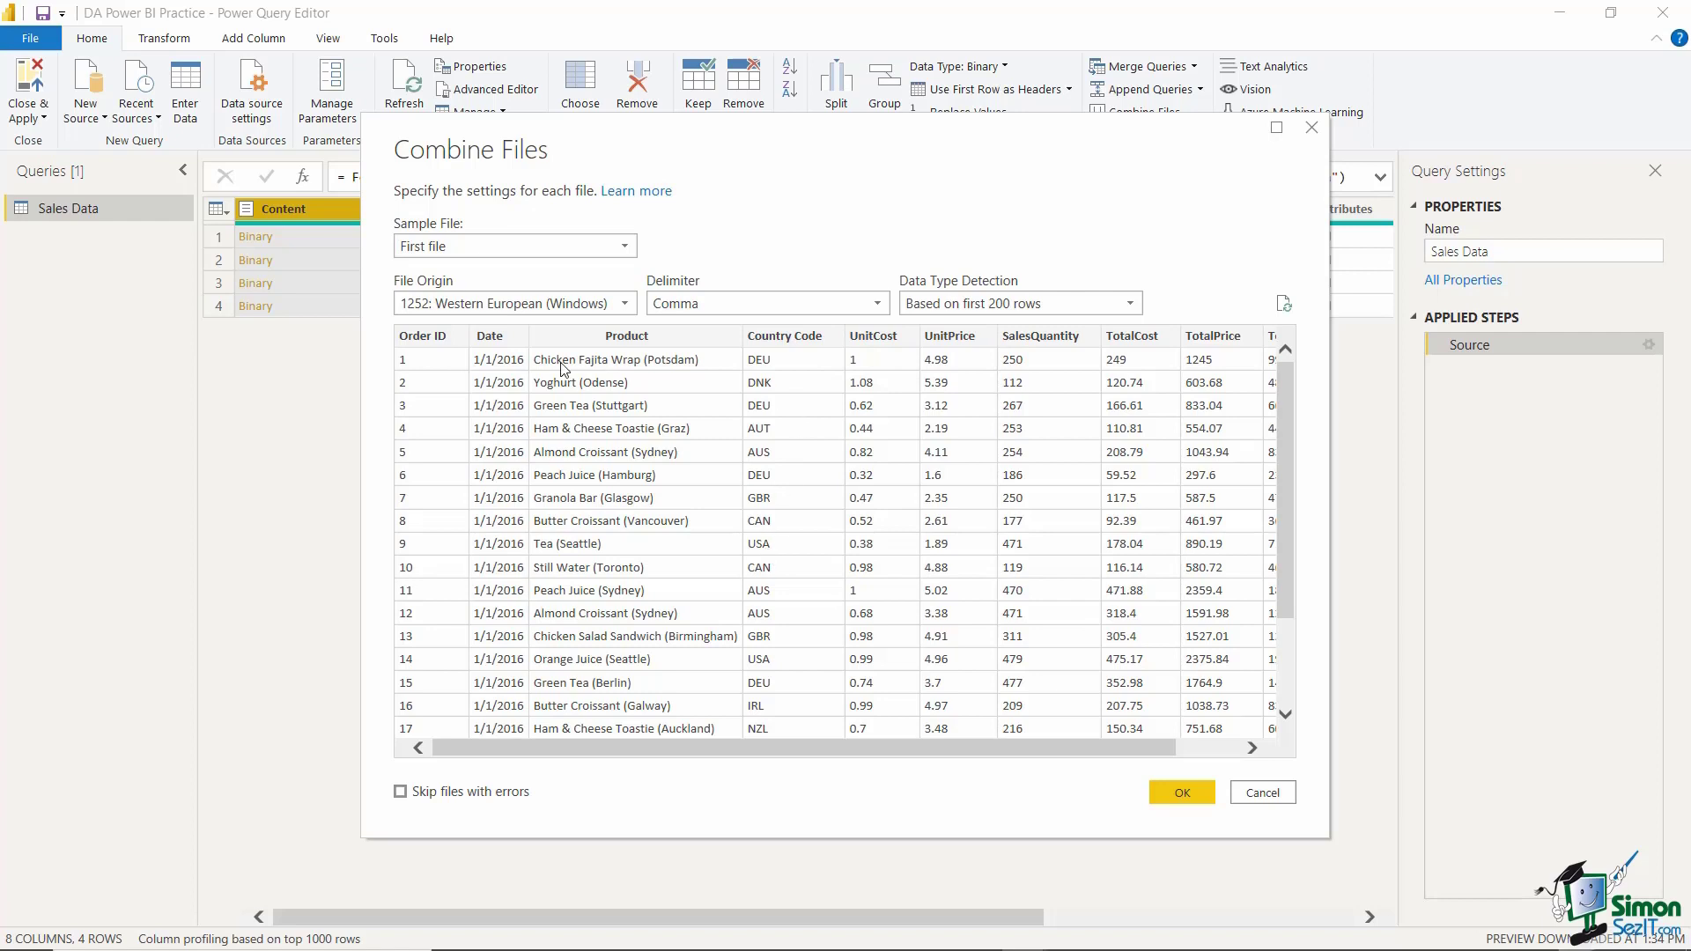
click(613, 257)
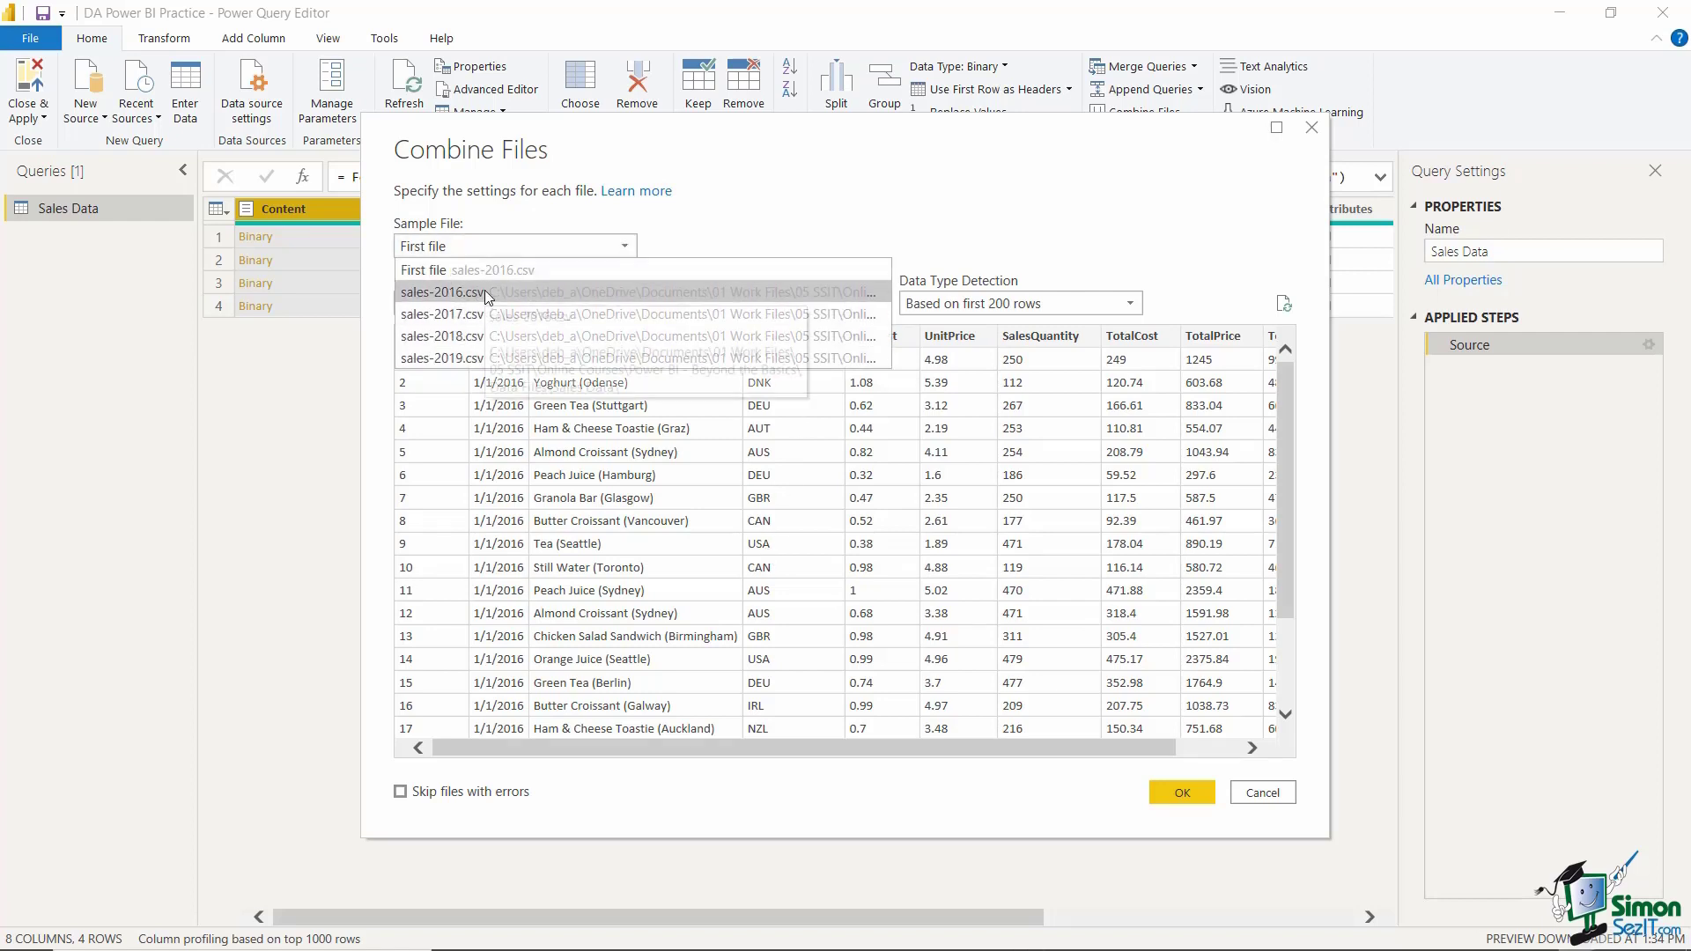
click(431, 270)
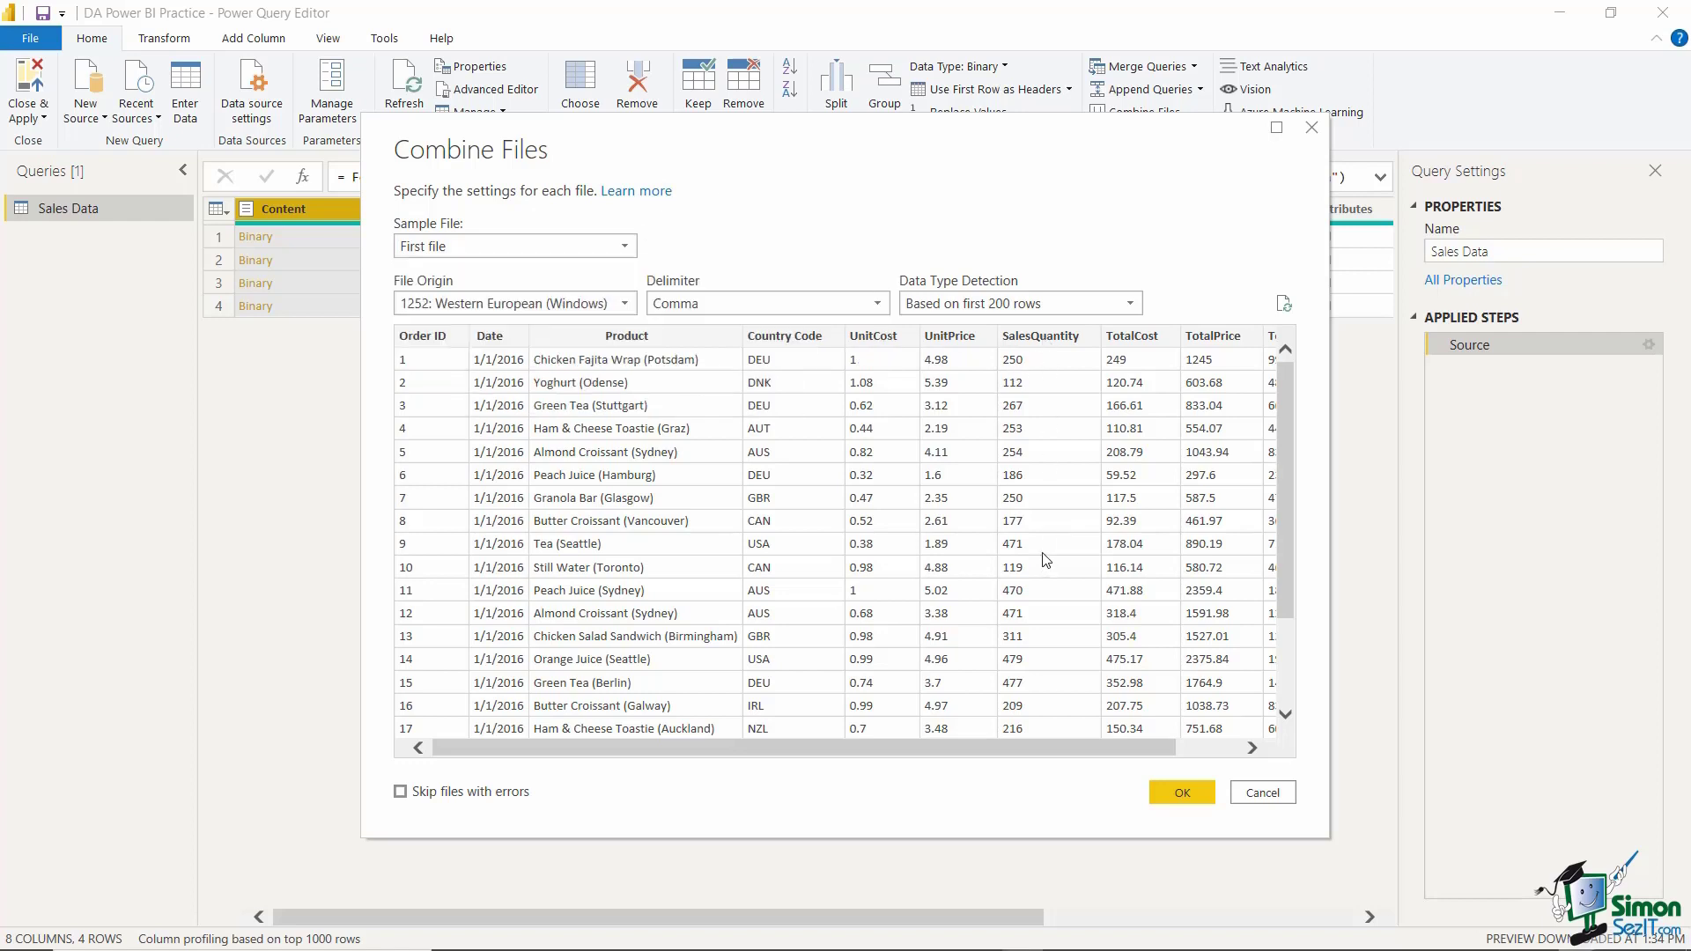
click(1183, 792)
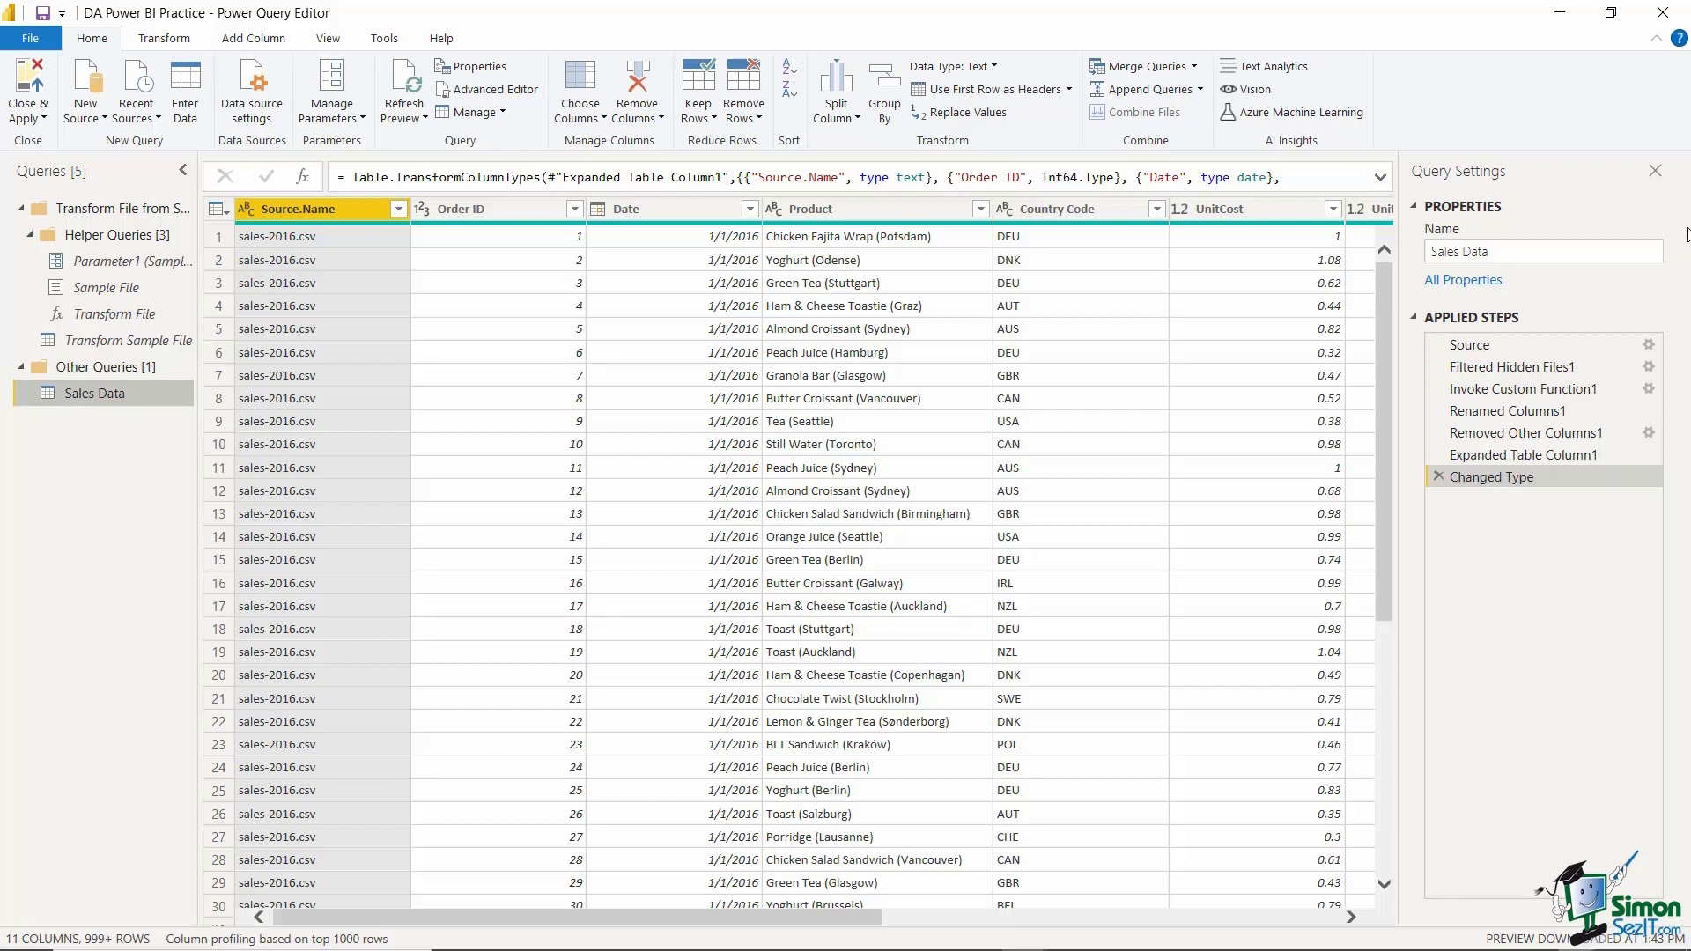
click(1457, 252)
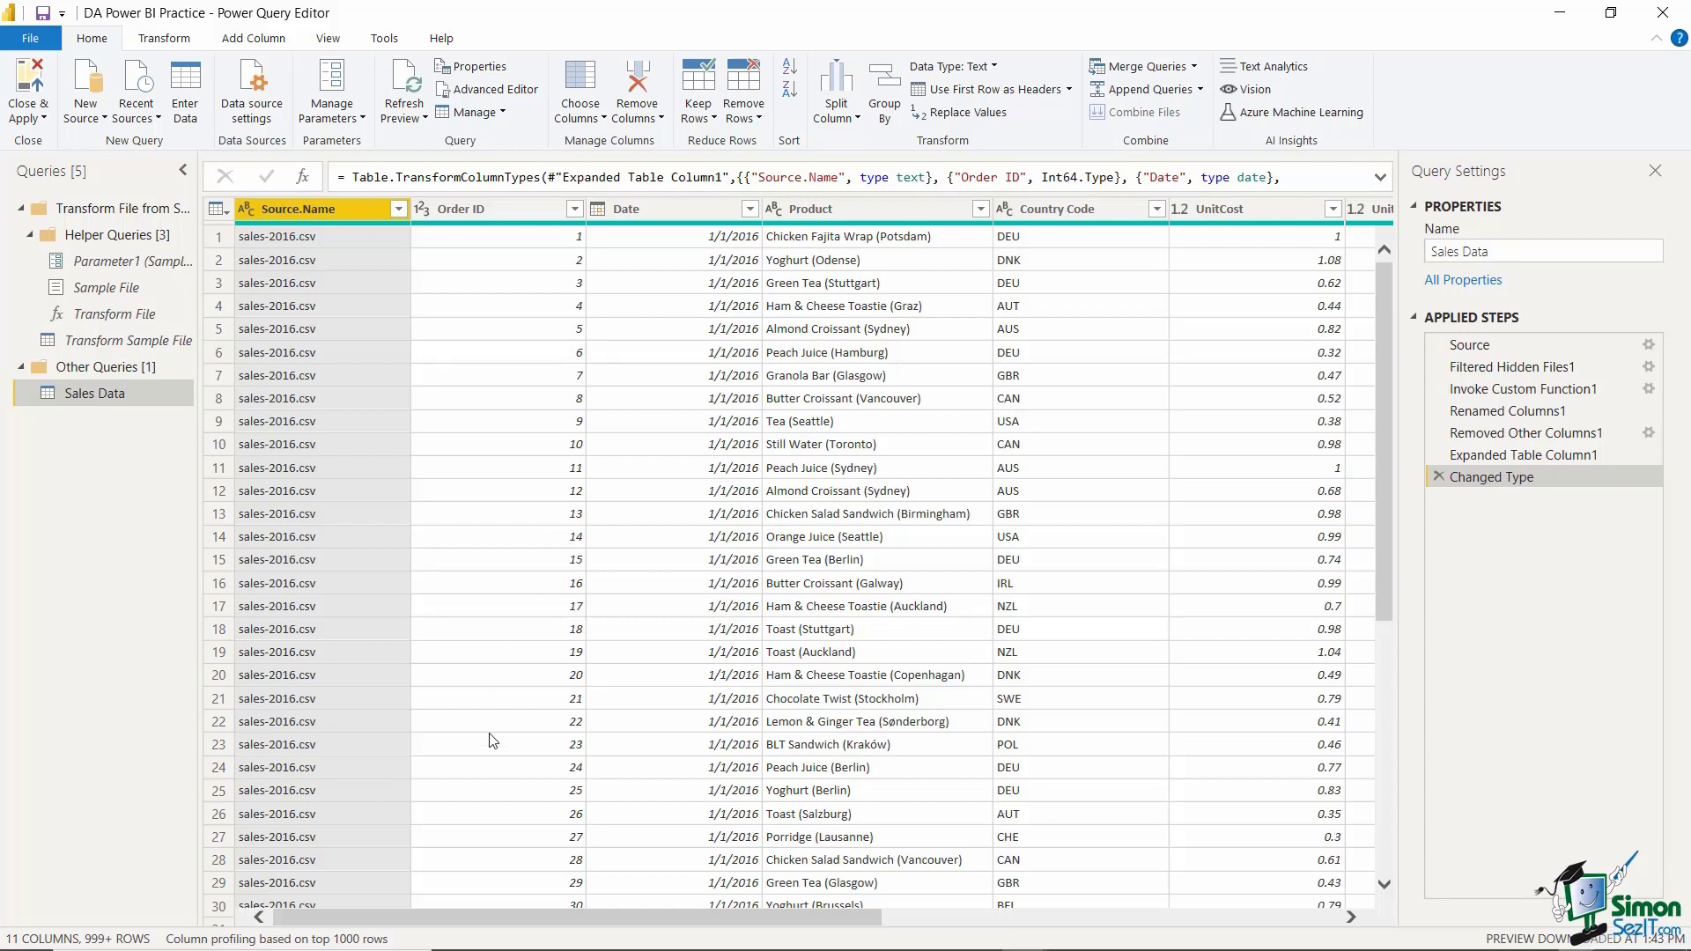
drag(743, 921, 704, 938)
click(669, 209)
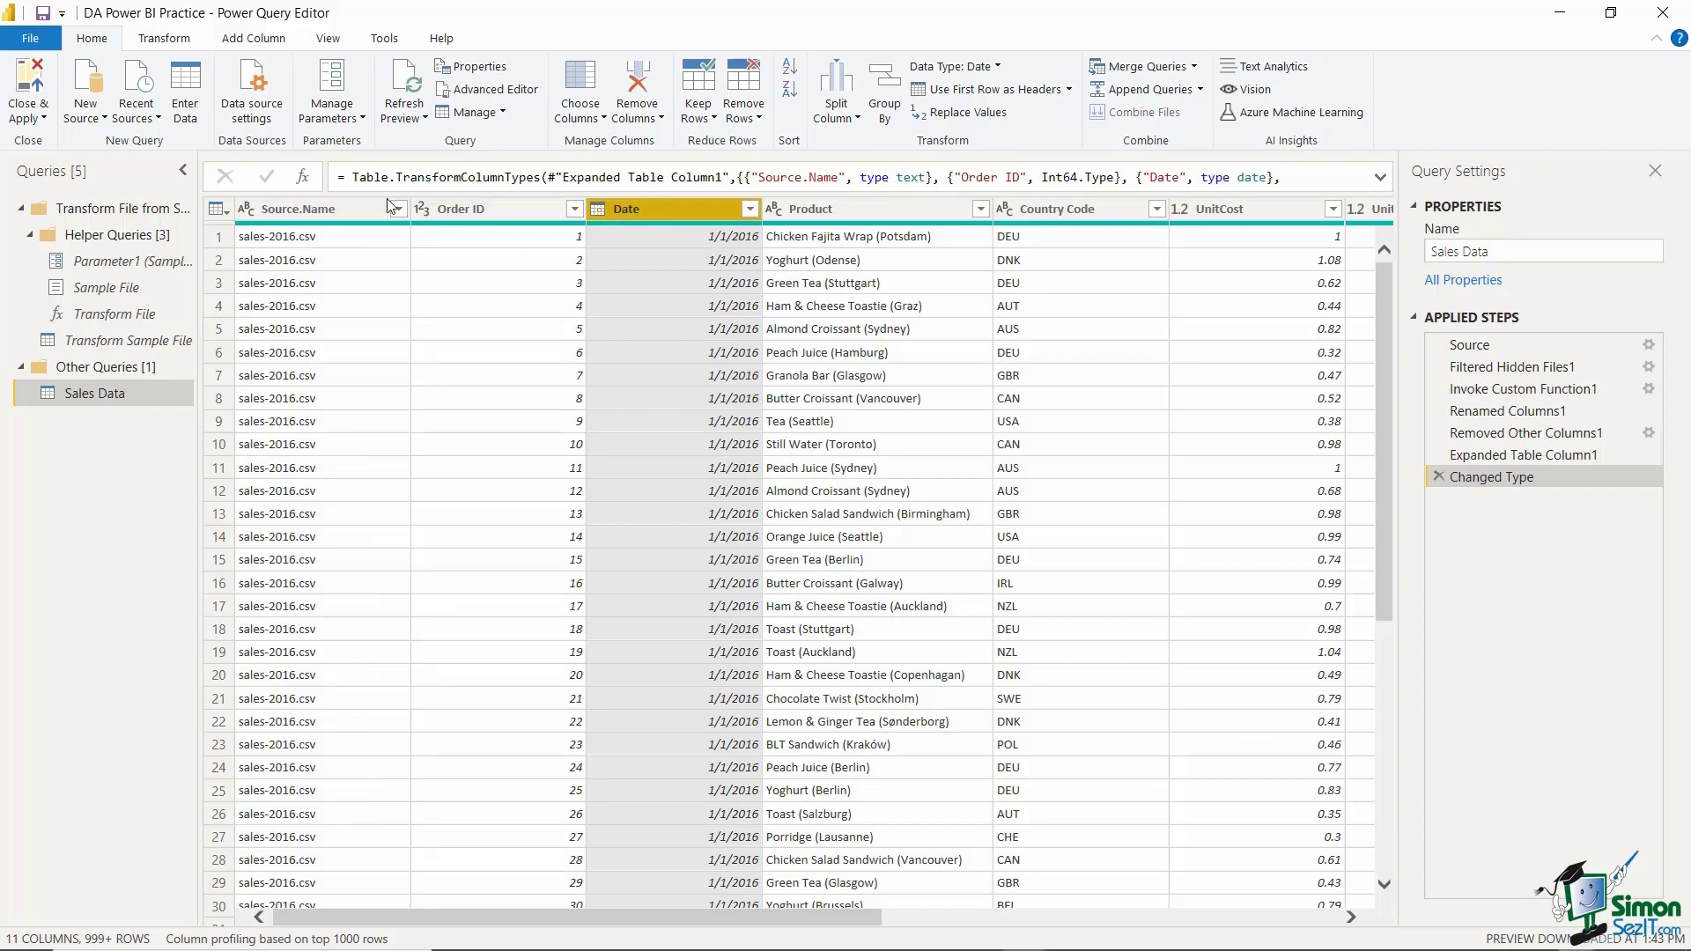
- Try removing the Source.Name column, and delete the resulting Removed Columns entry from the query's applied steps
click(299, 209)
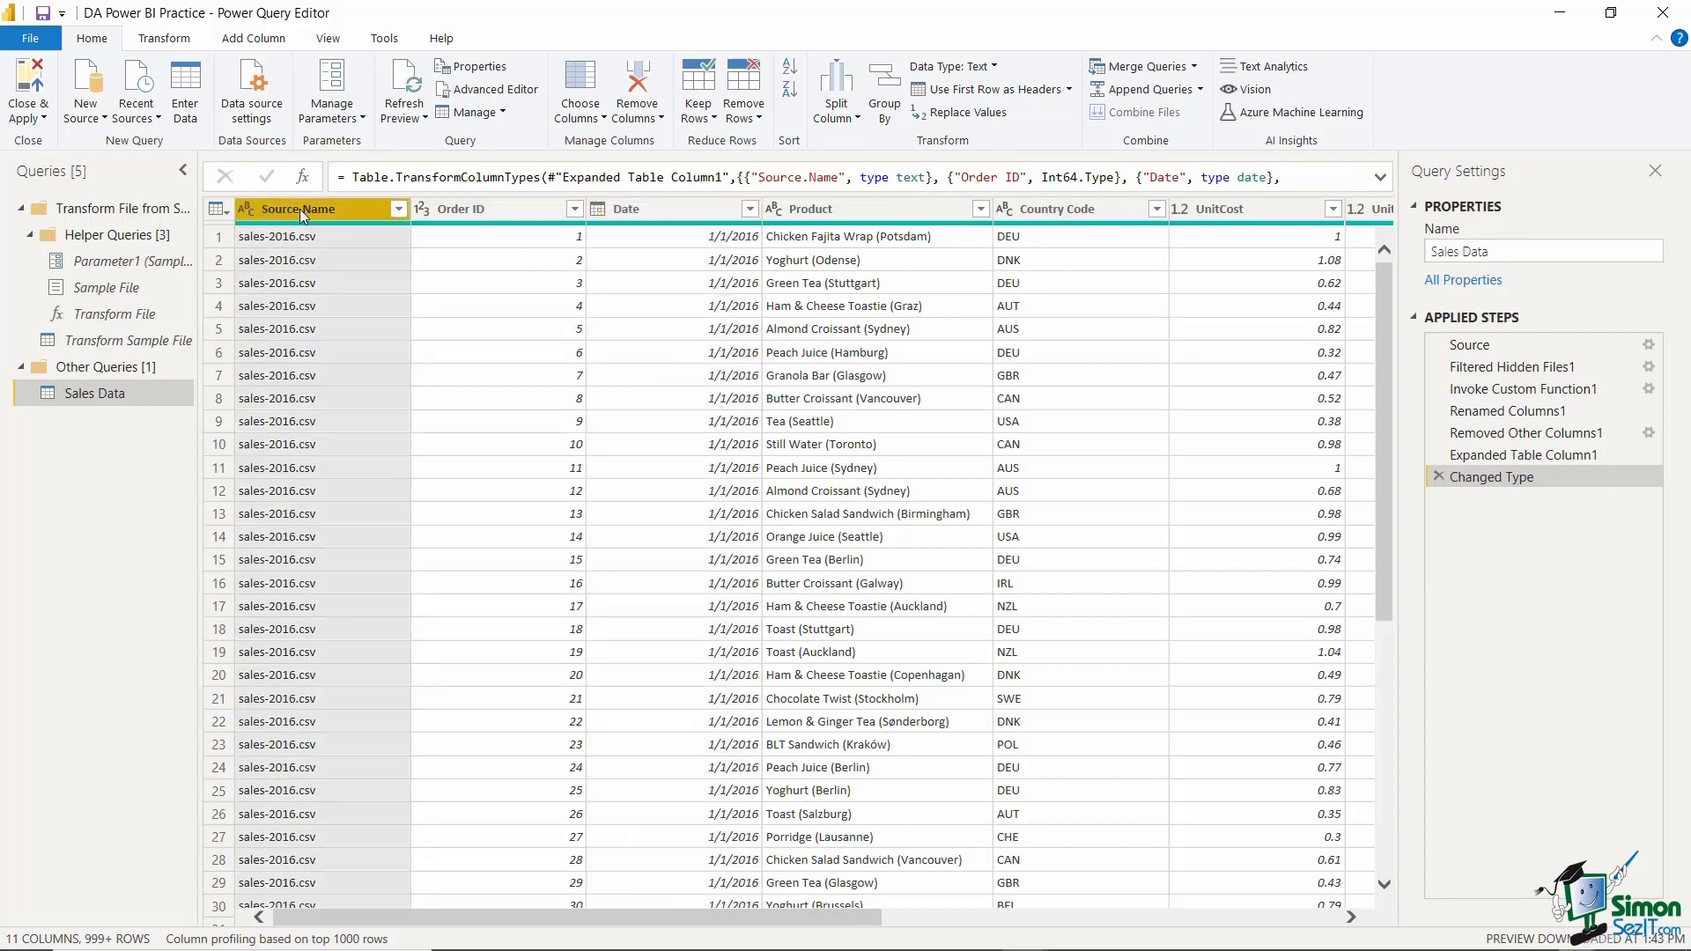
right_click(299, 208)
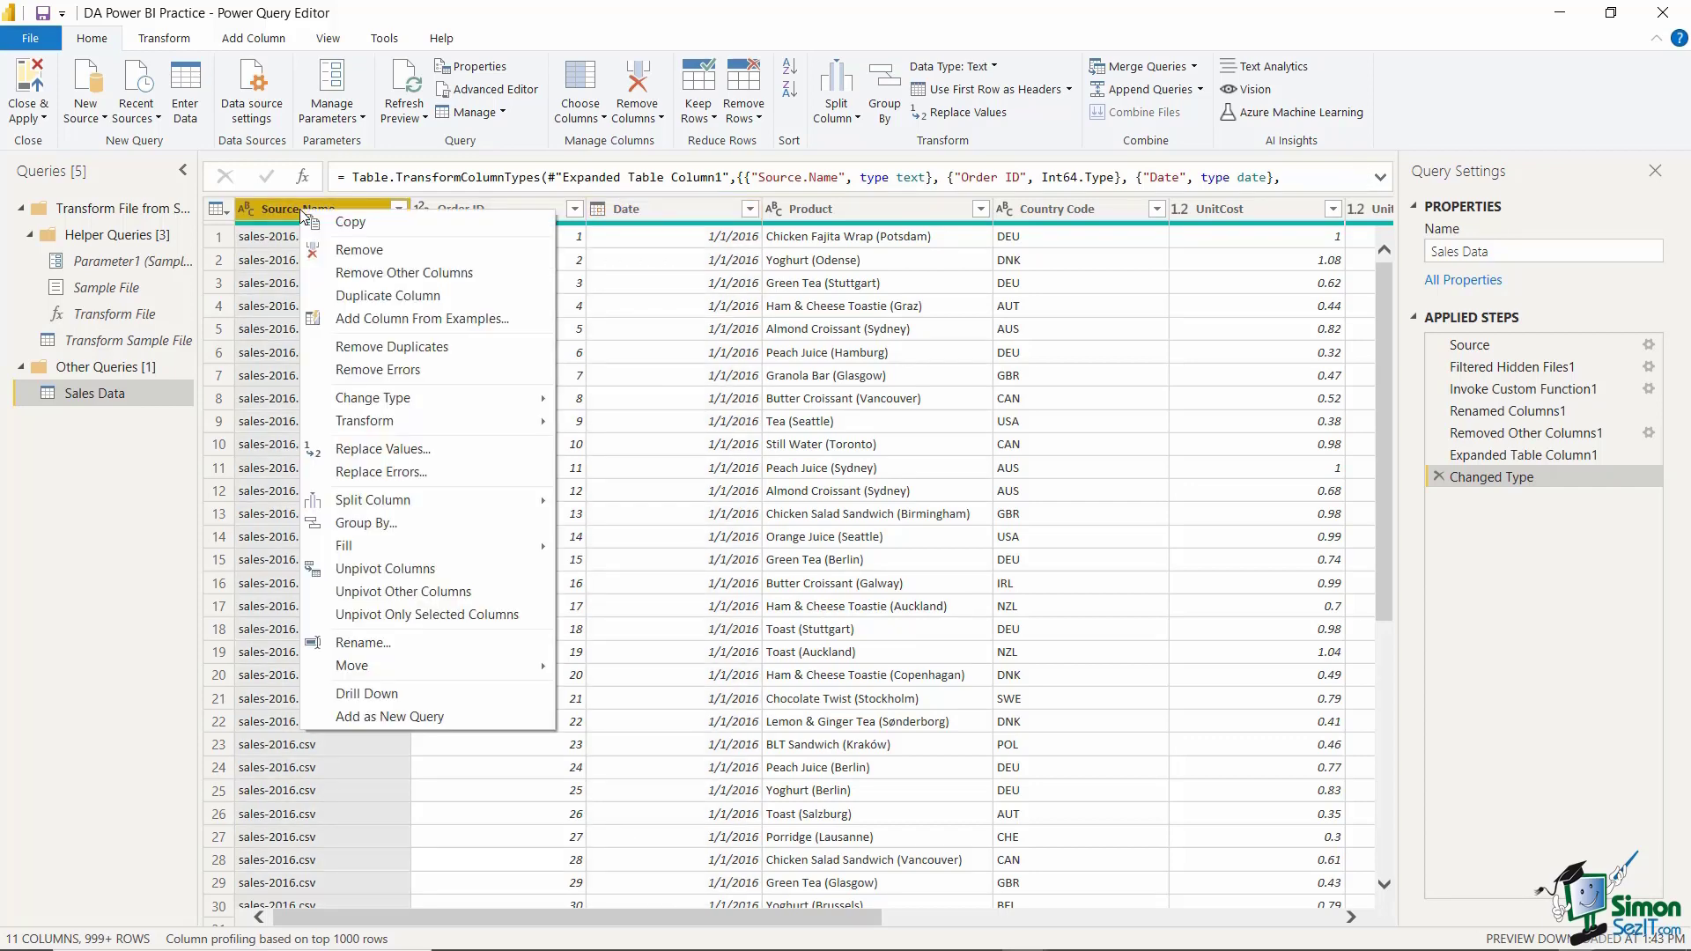
click(371, 255)
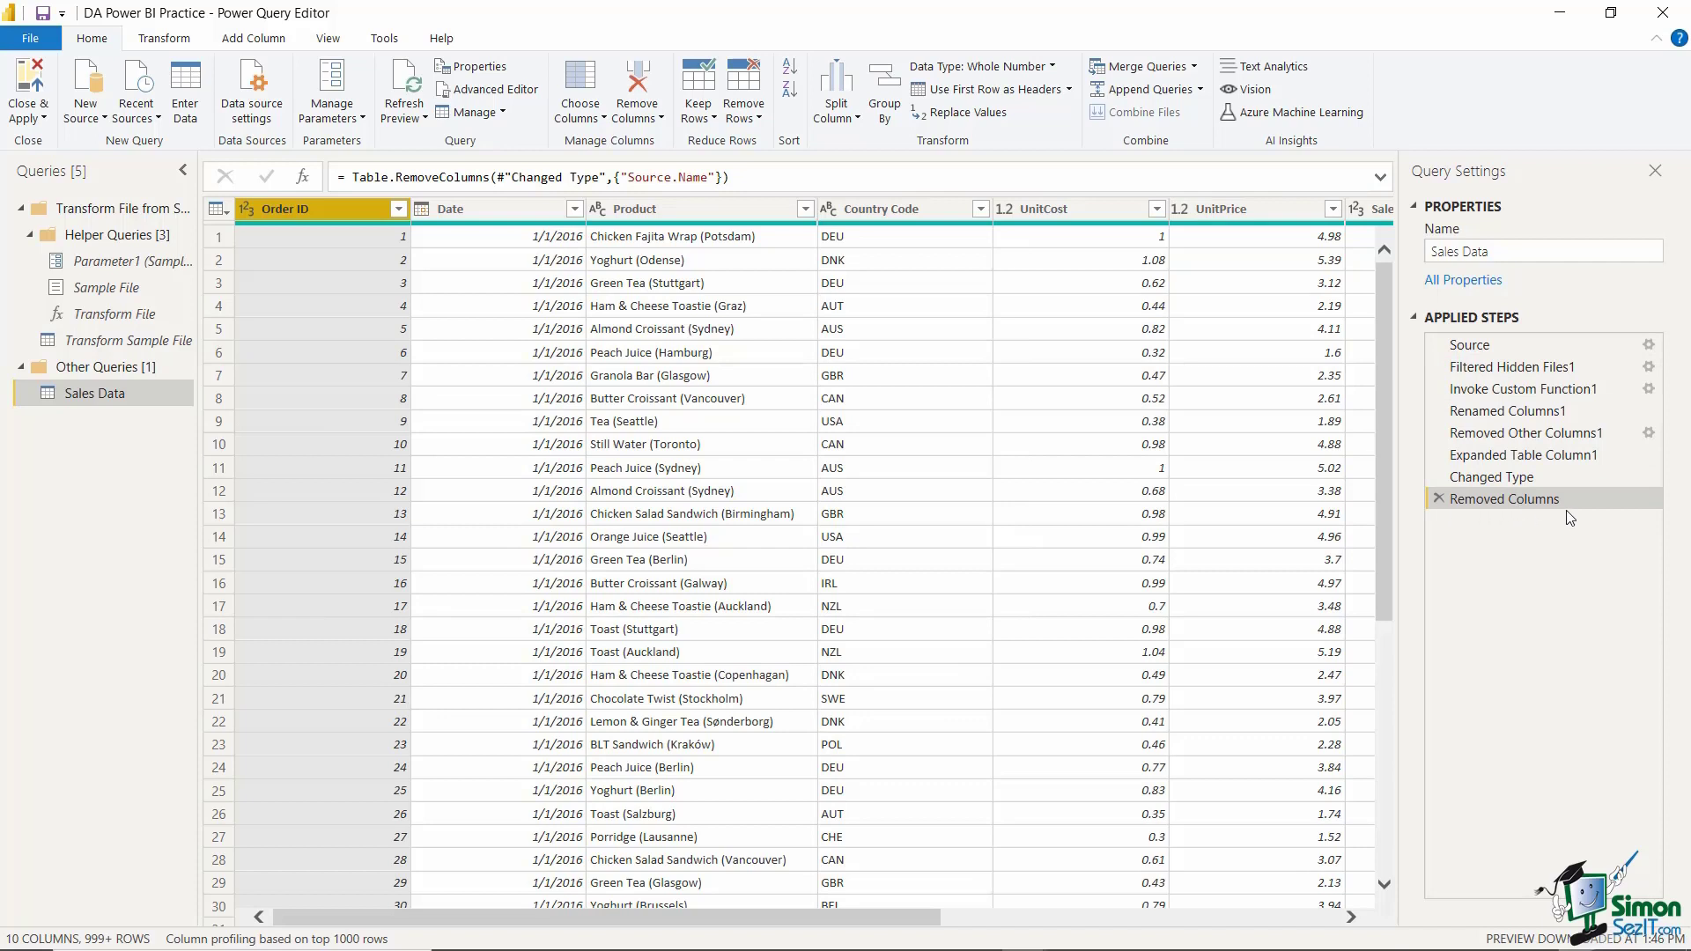
click(1439, 498)
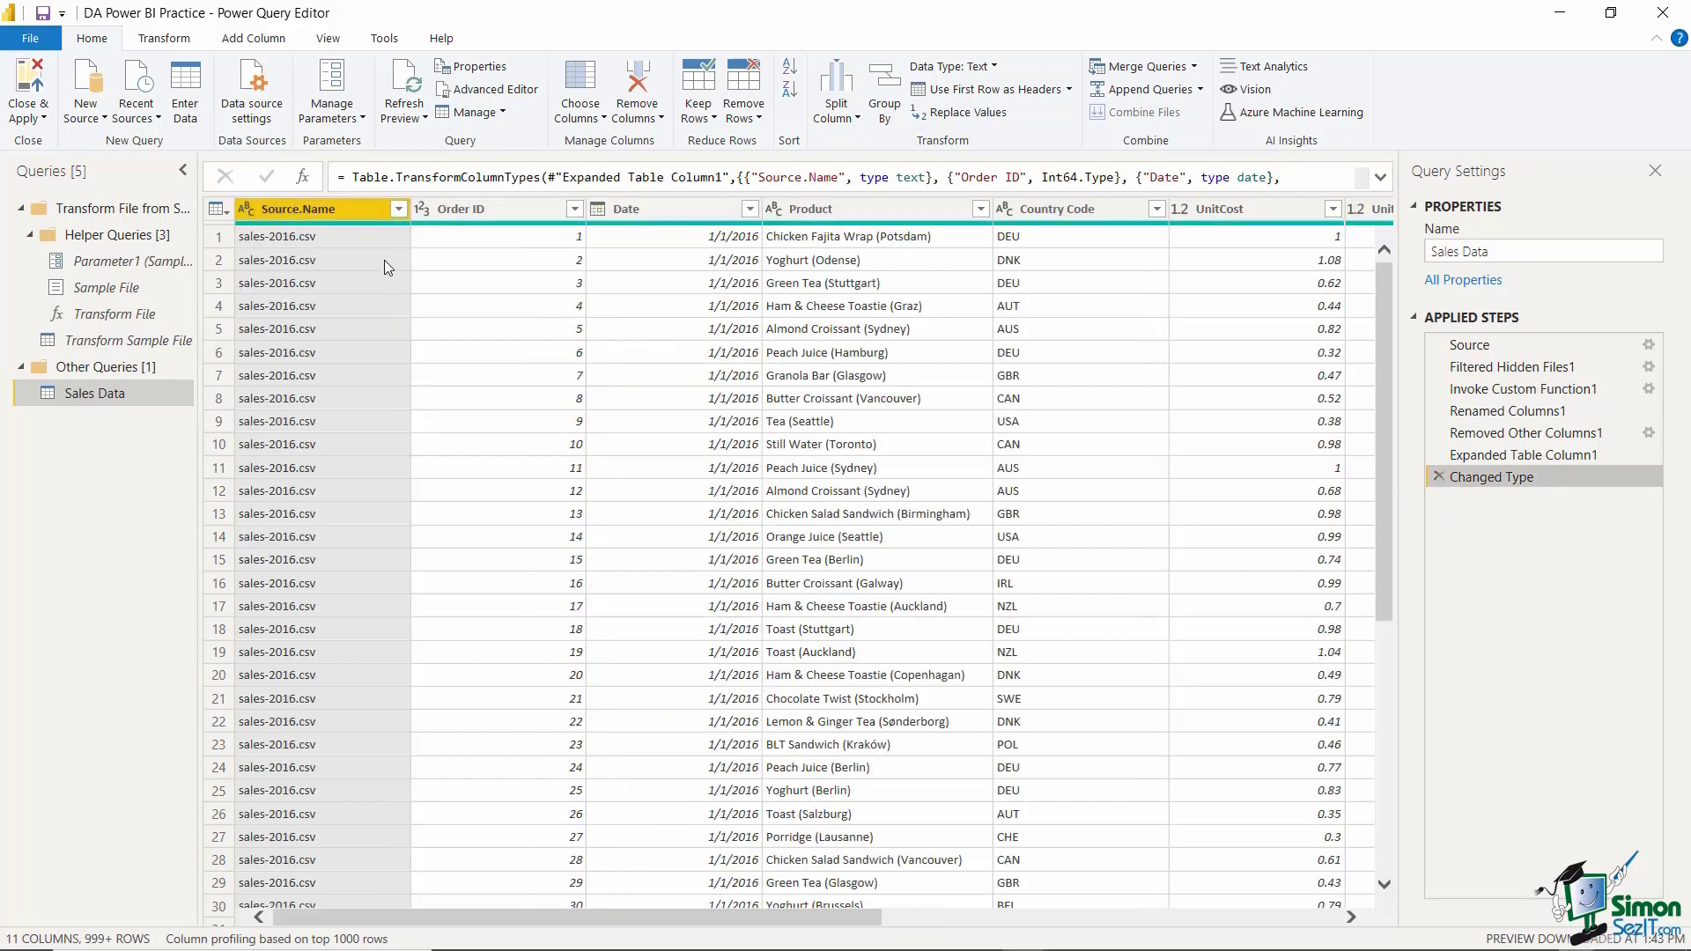
- Remove the Source.Name column from the Sales Data query
right_click(307, 210)
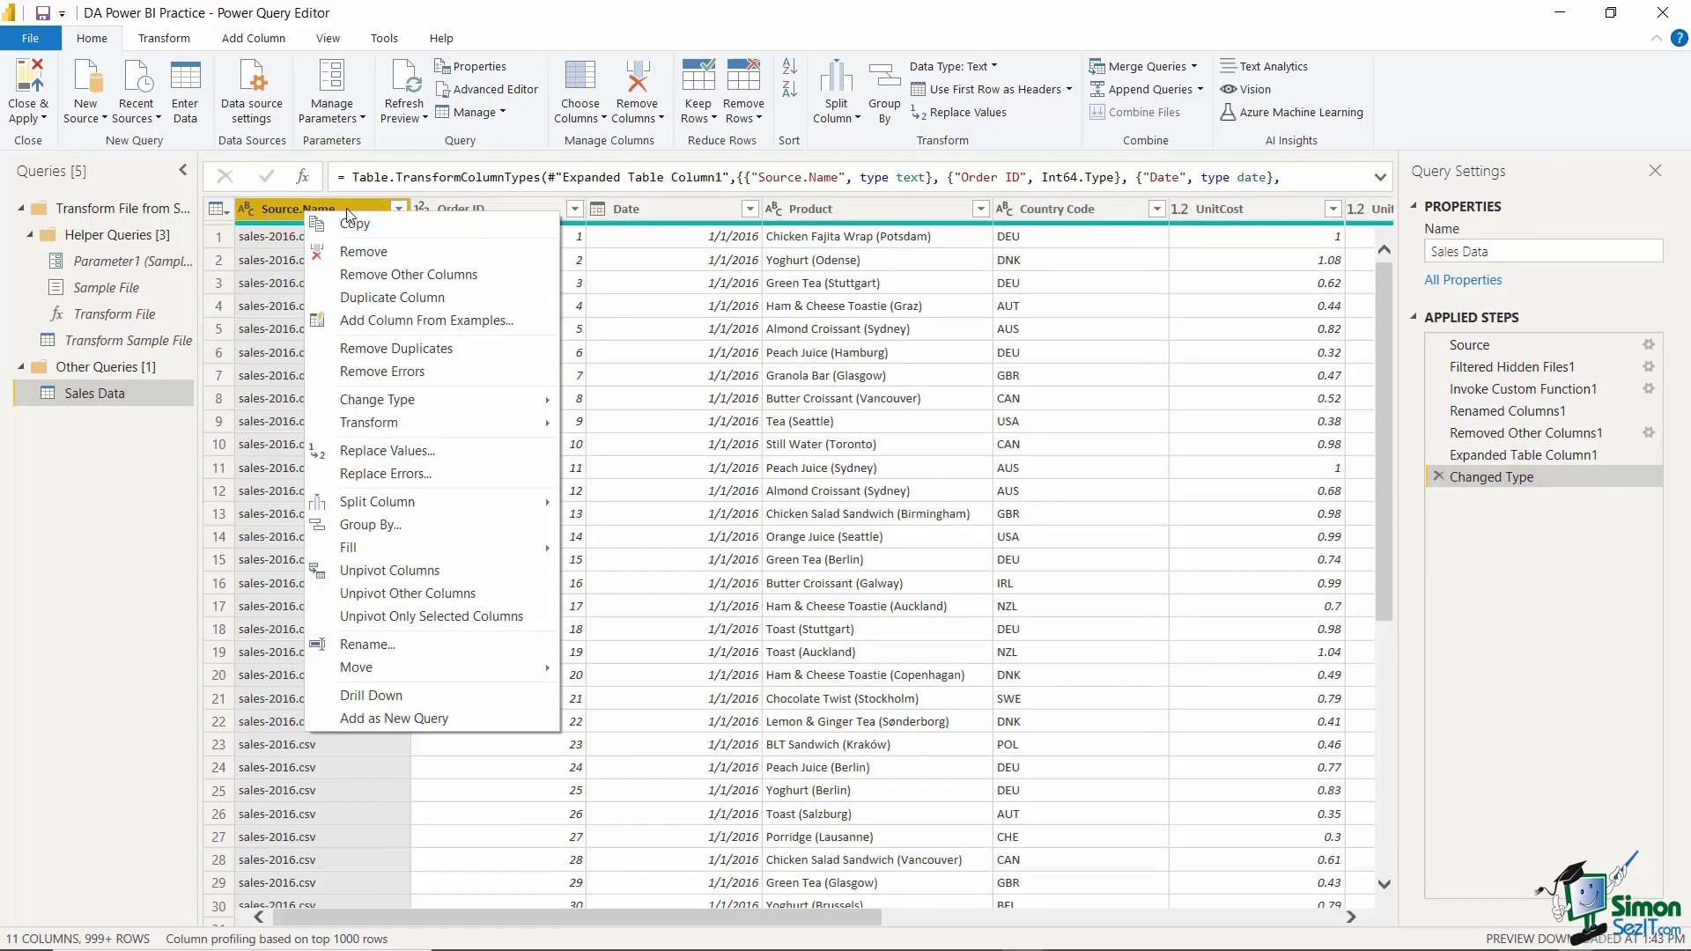
click(365, 253)
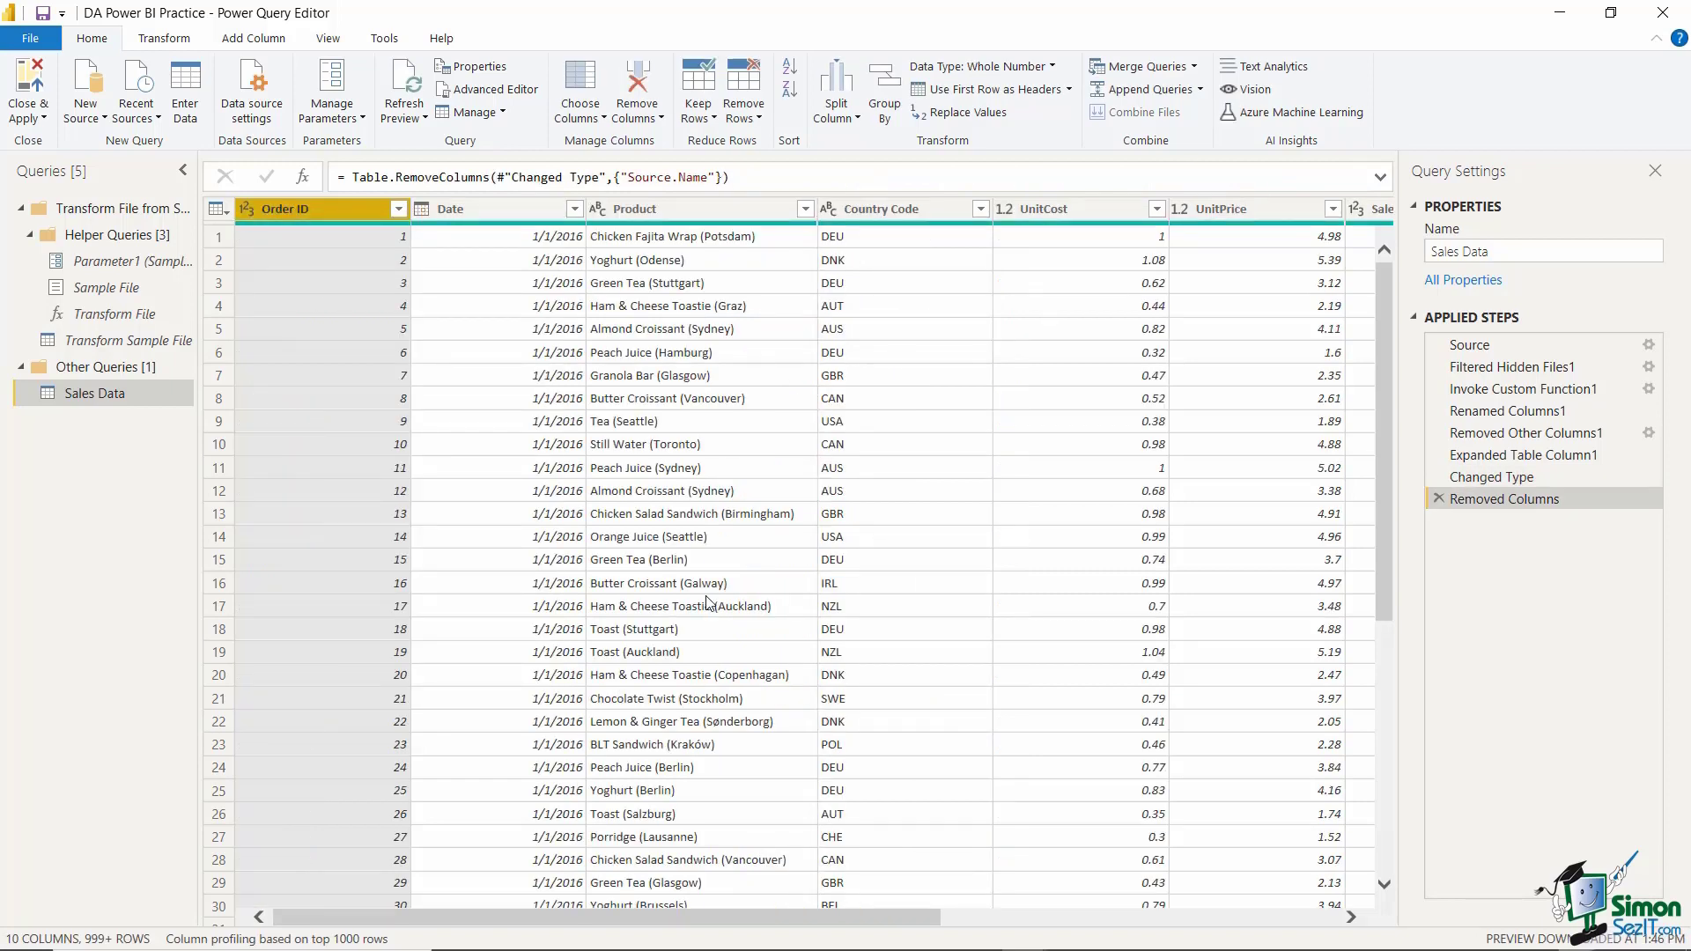
- Split the Product column by the custom delimiter "(" at each occurrence of the delimiter
click(671, 211)
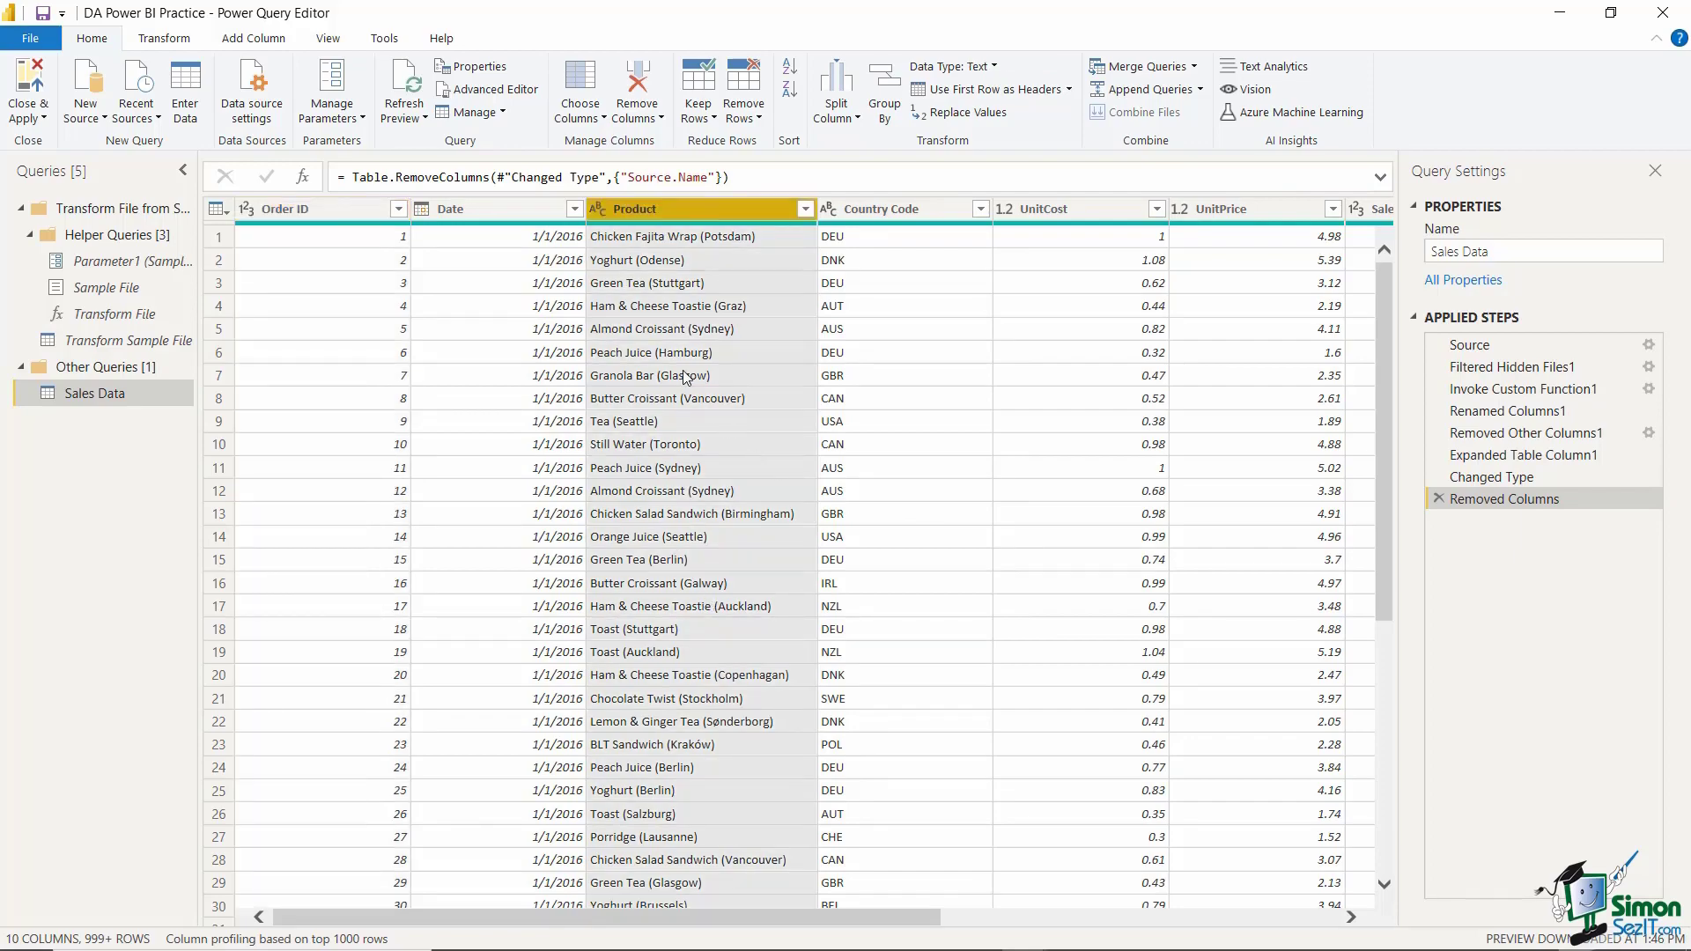
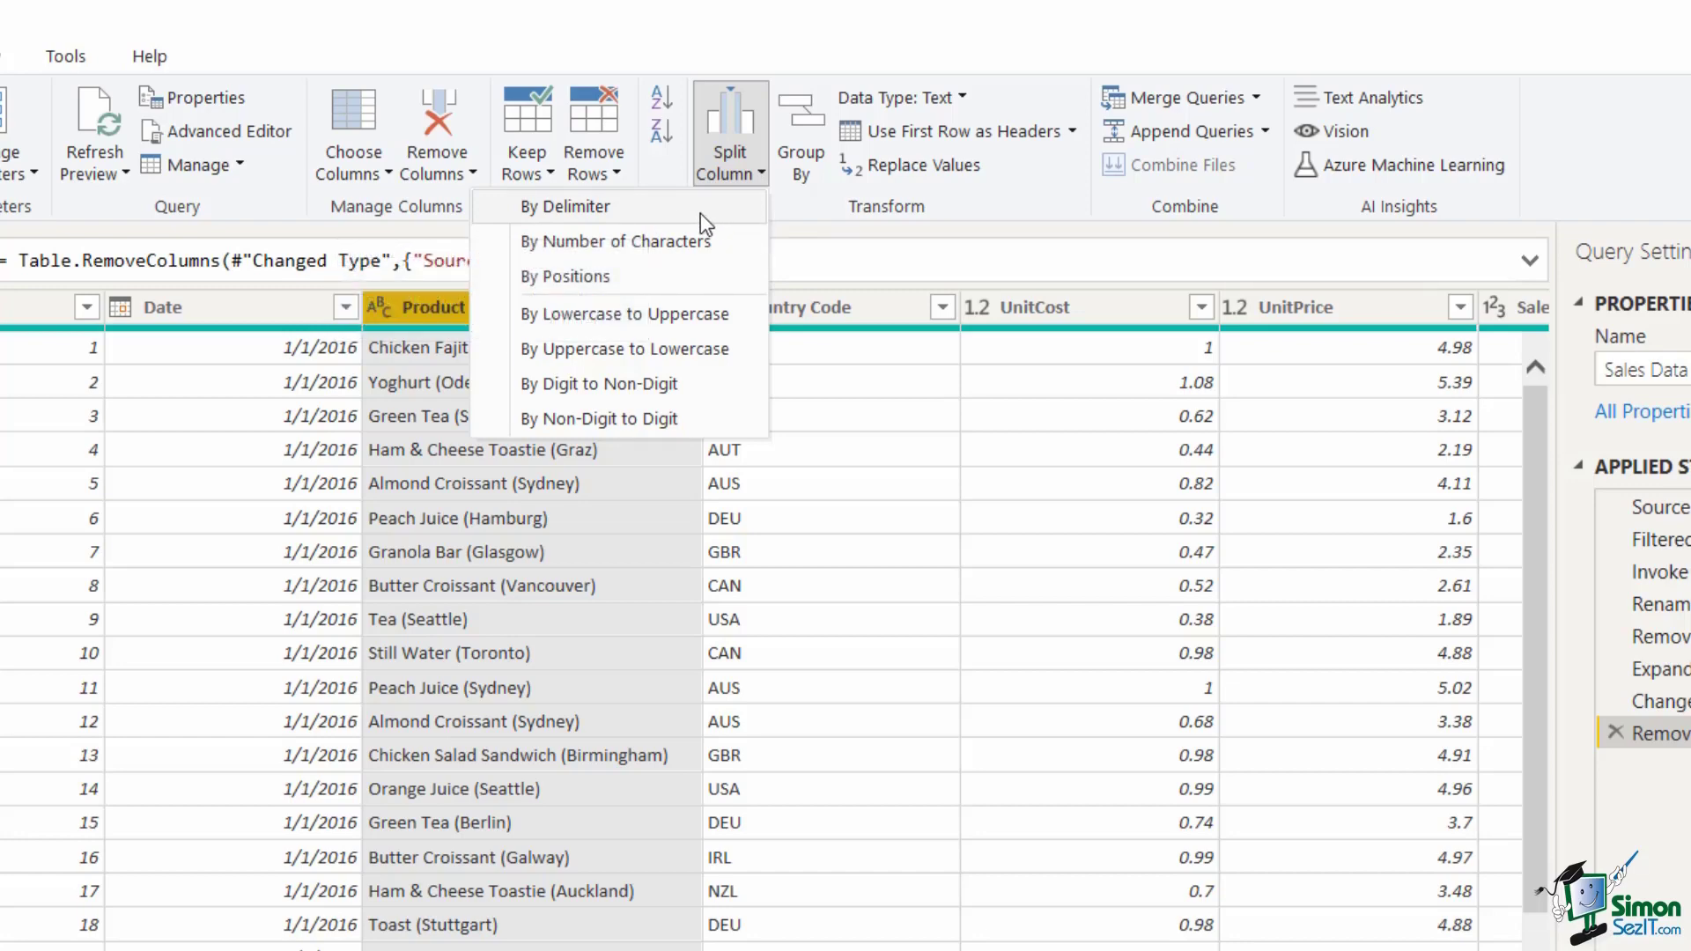
click(732, 86)
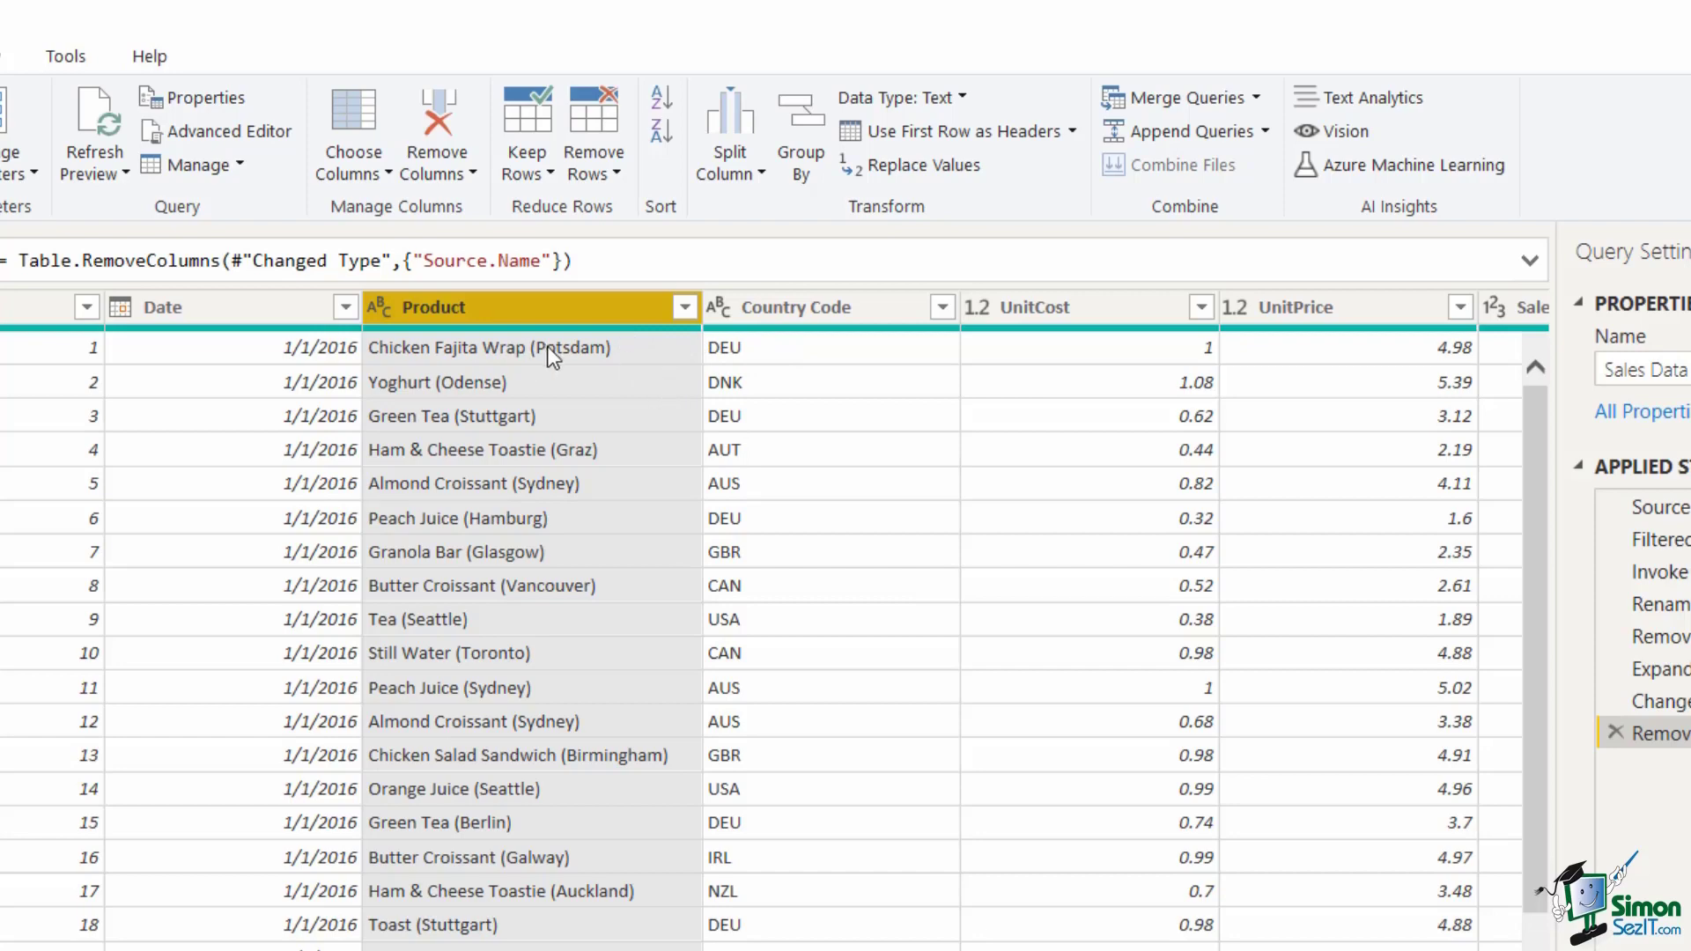
click(745, 174)
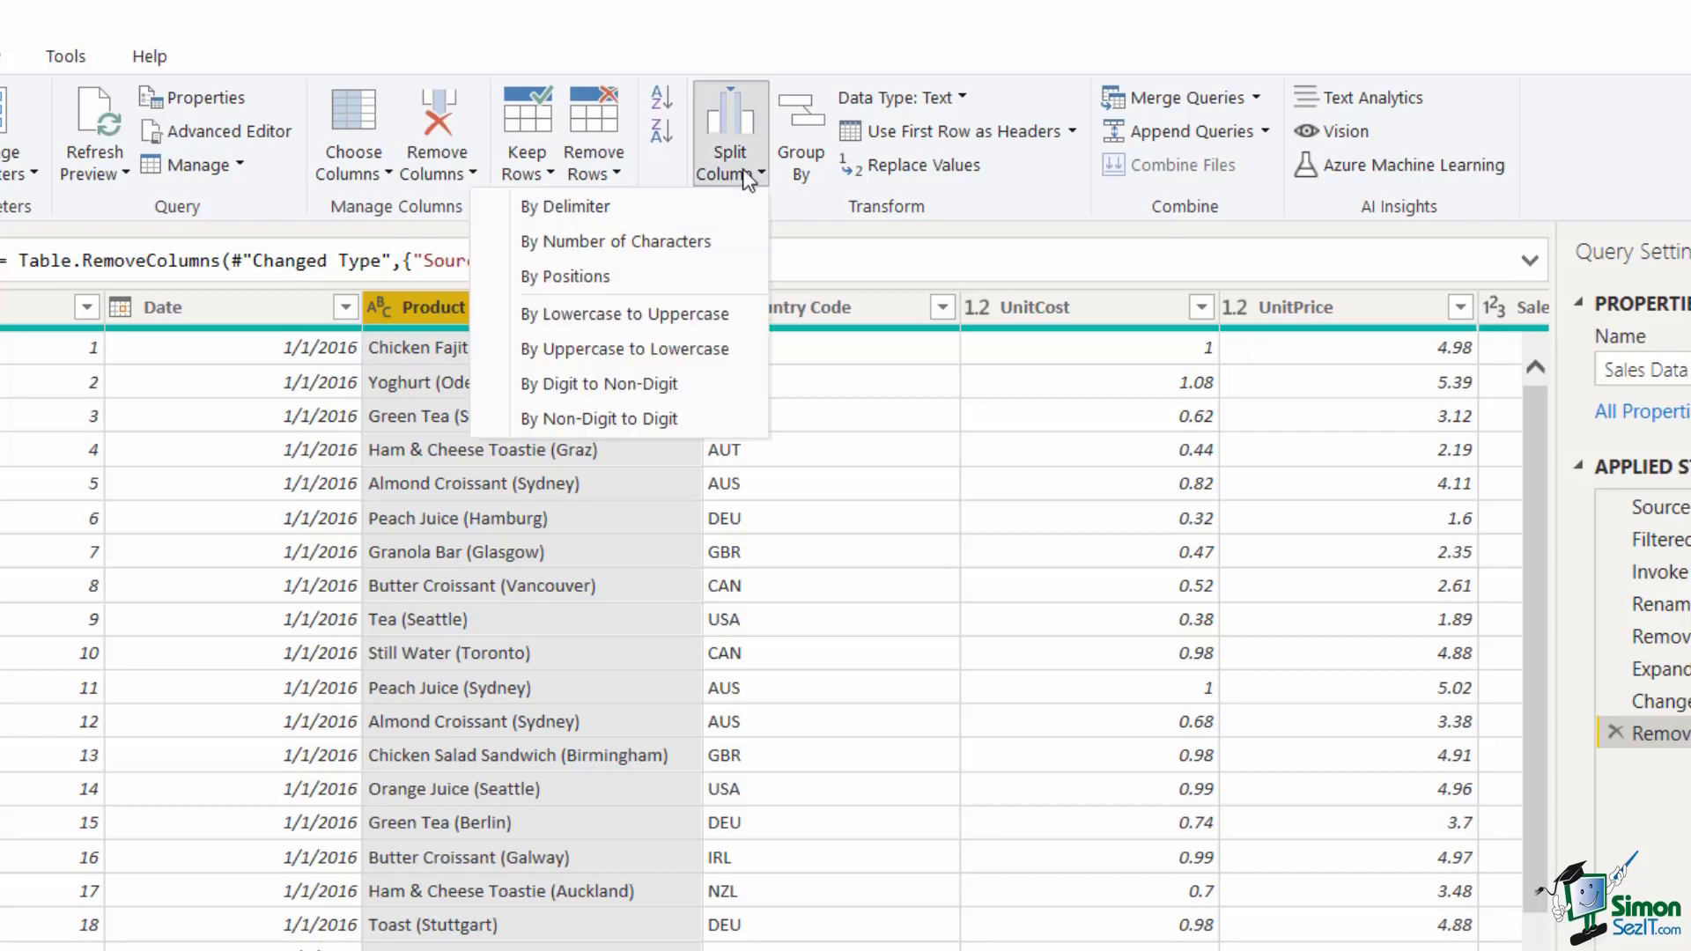
click(610, 217)
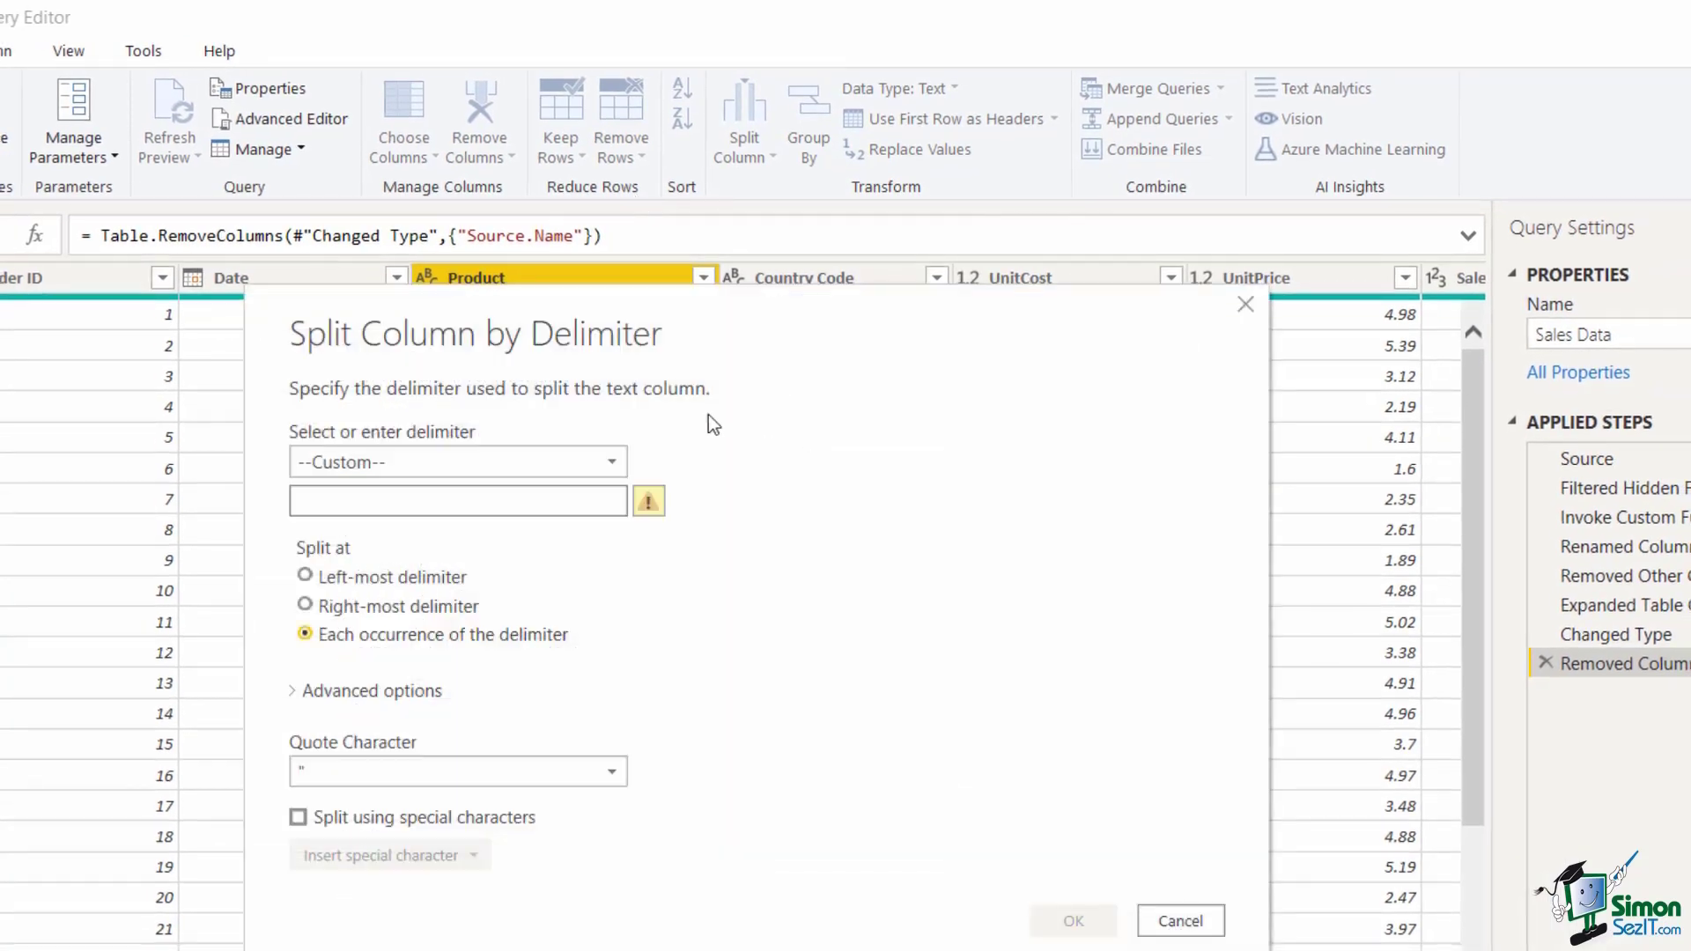
click(615, 462)
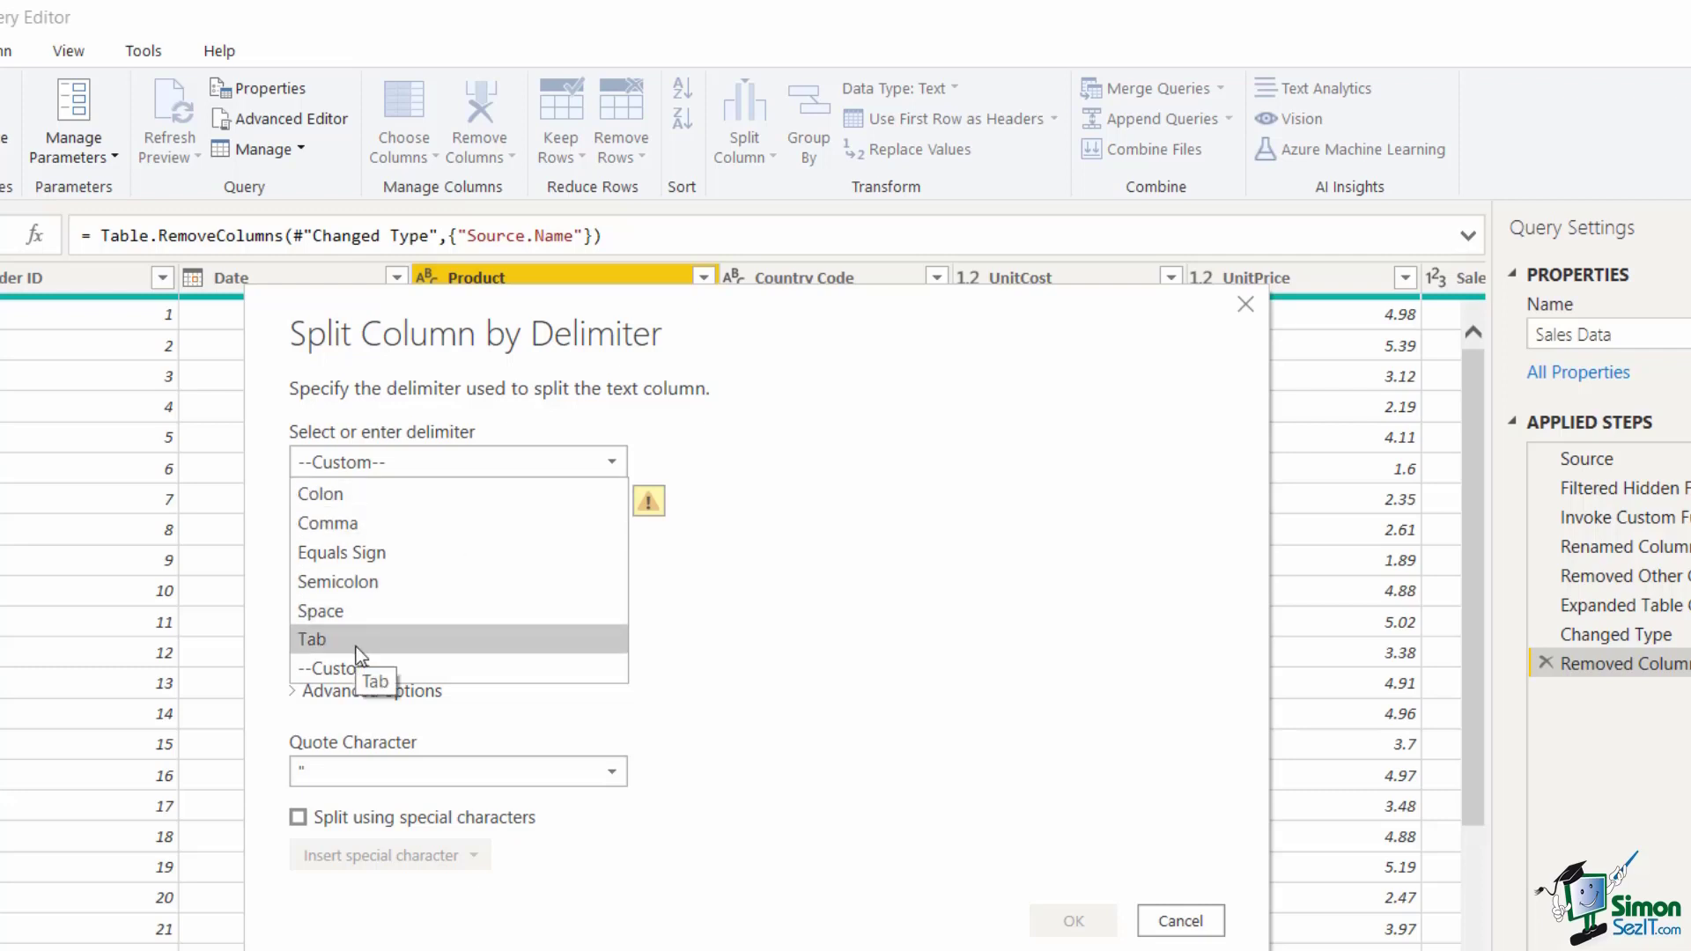
click(436, 675)
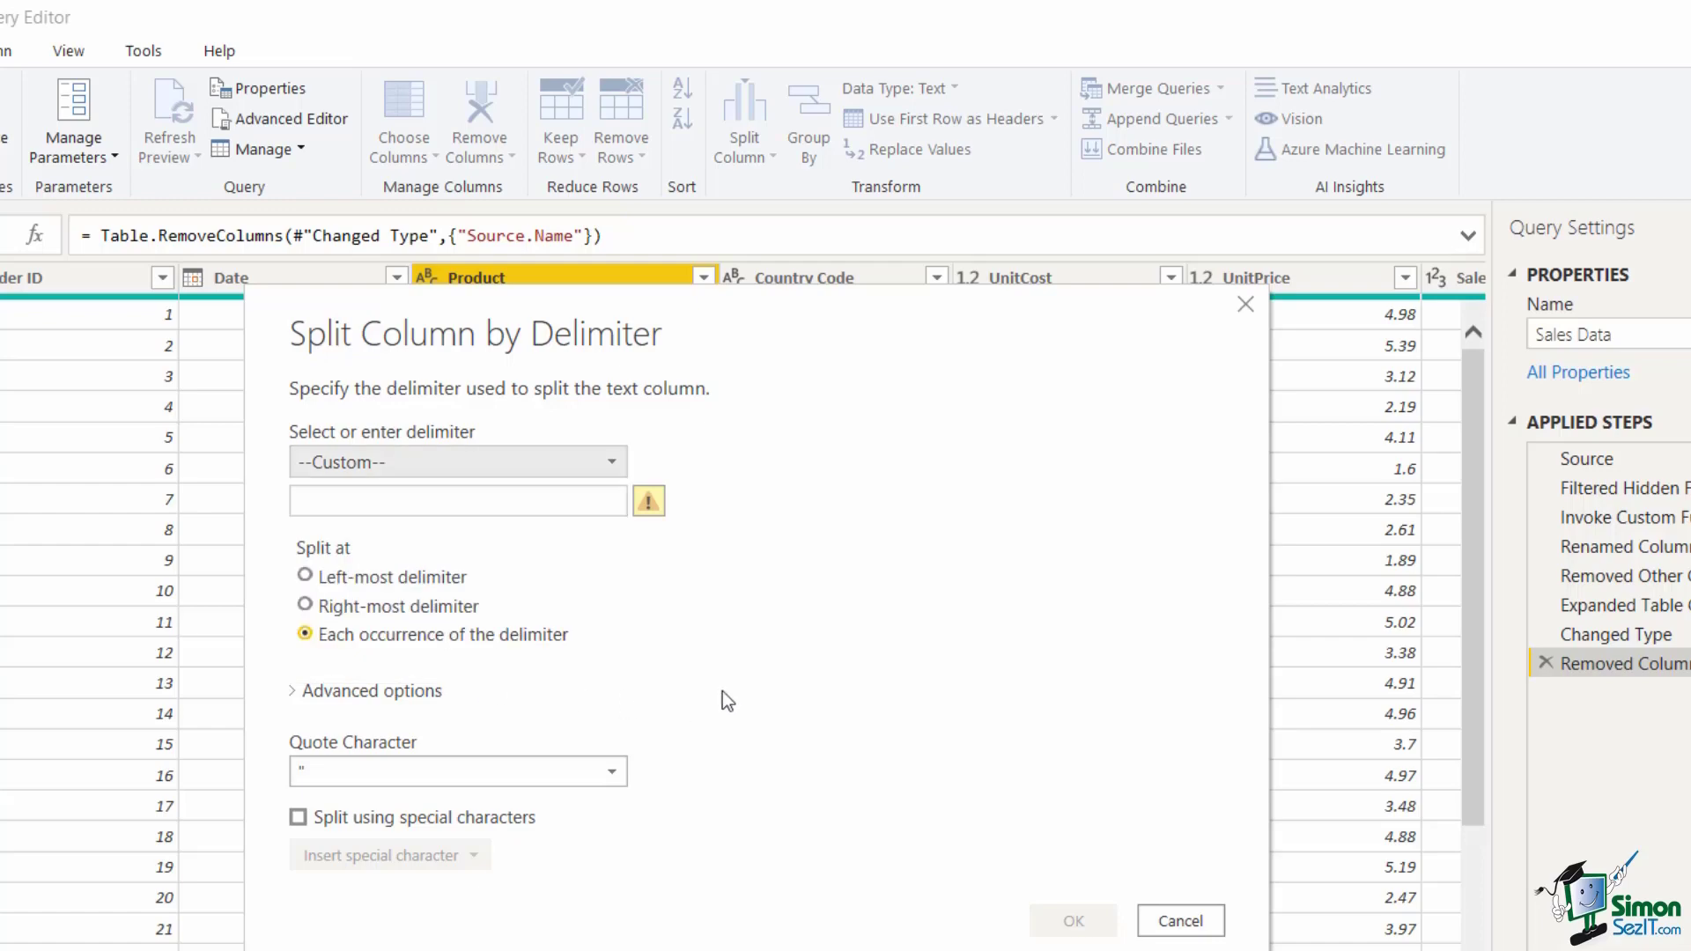
drag(443, 556, 962, 393)
click(853, 339)
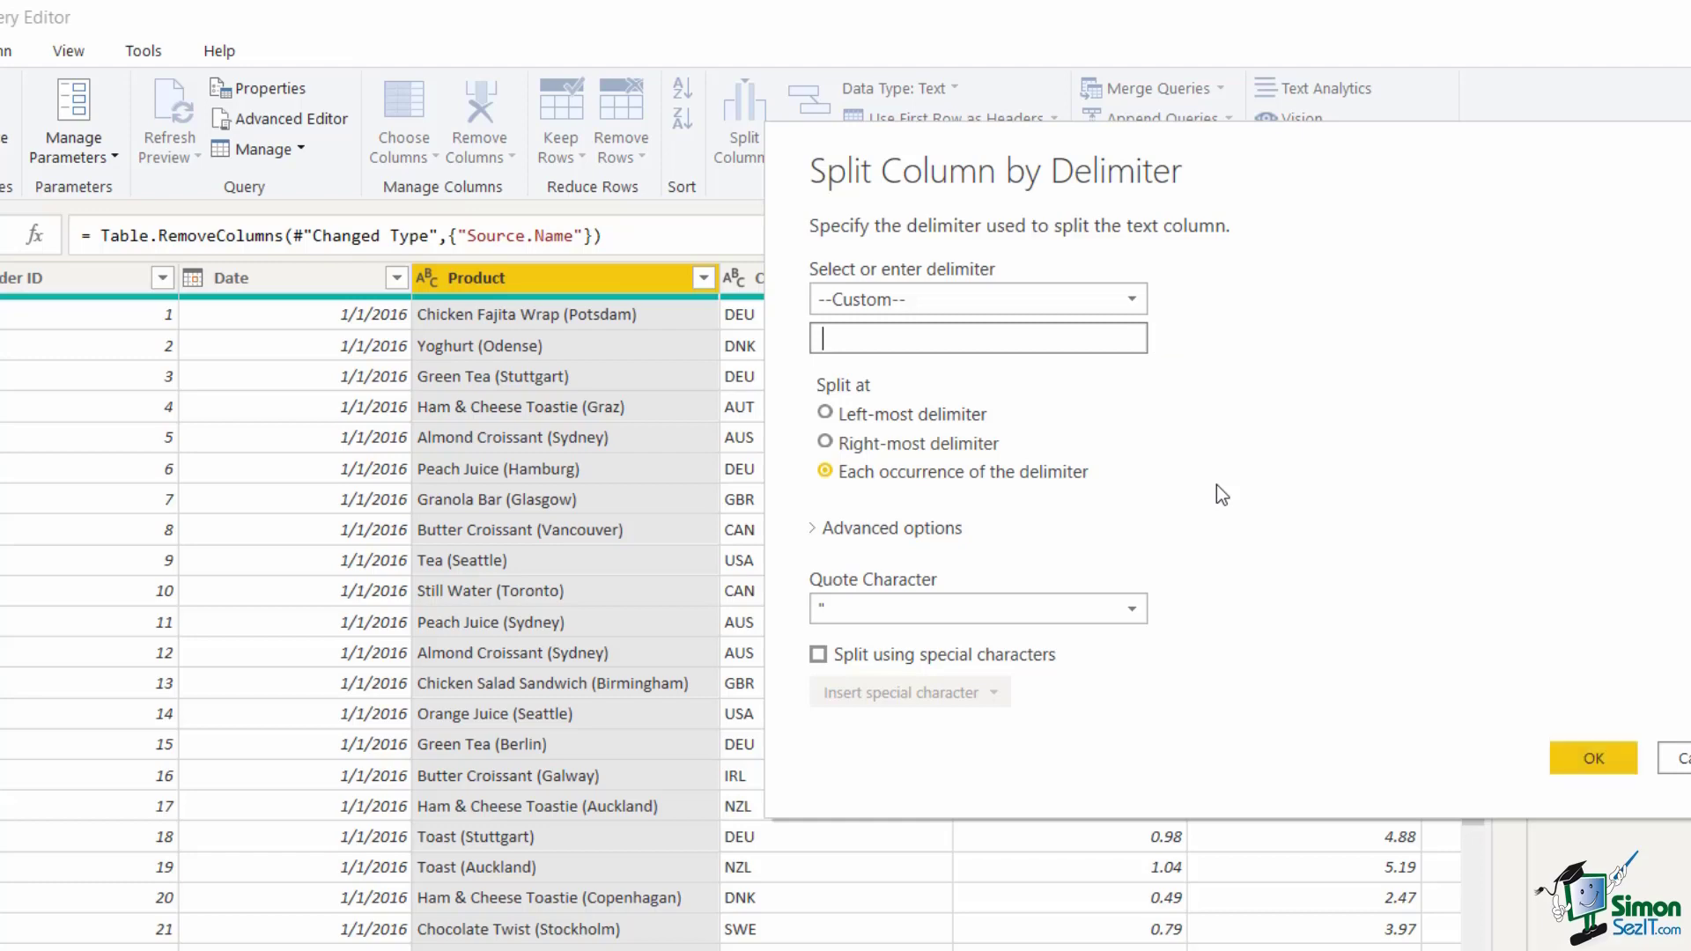
text(()
click(1603, 763)
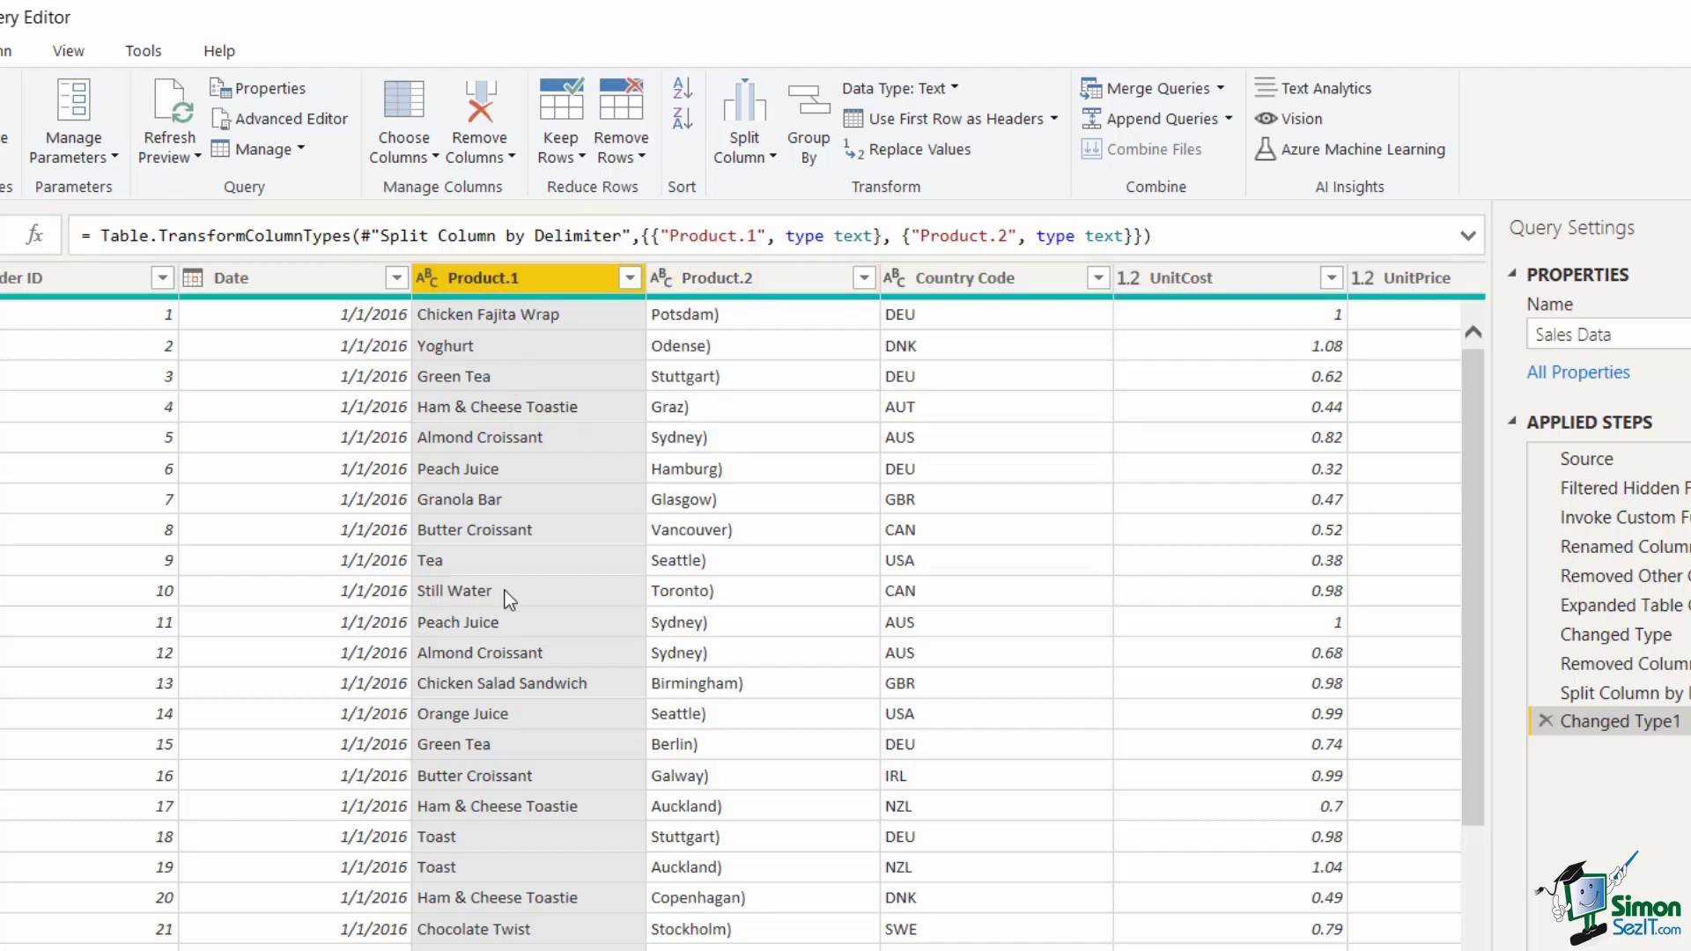
- Replace the closing parenthesis ")" with an empty value in the Product.2 column
mouse_move(752, 296)
click(733, 280)
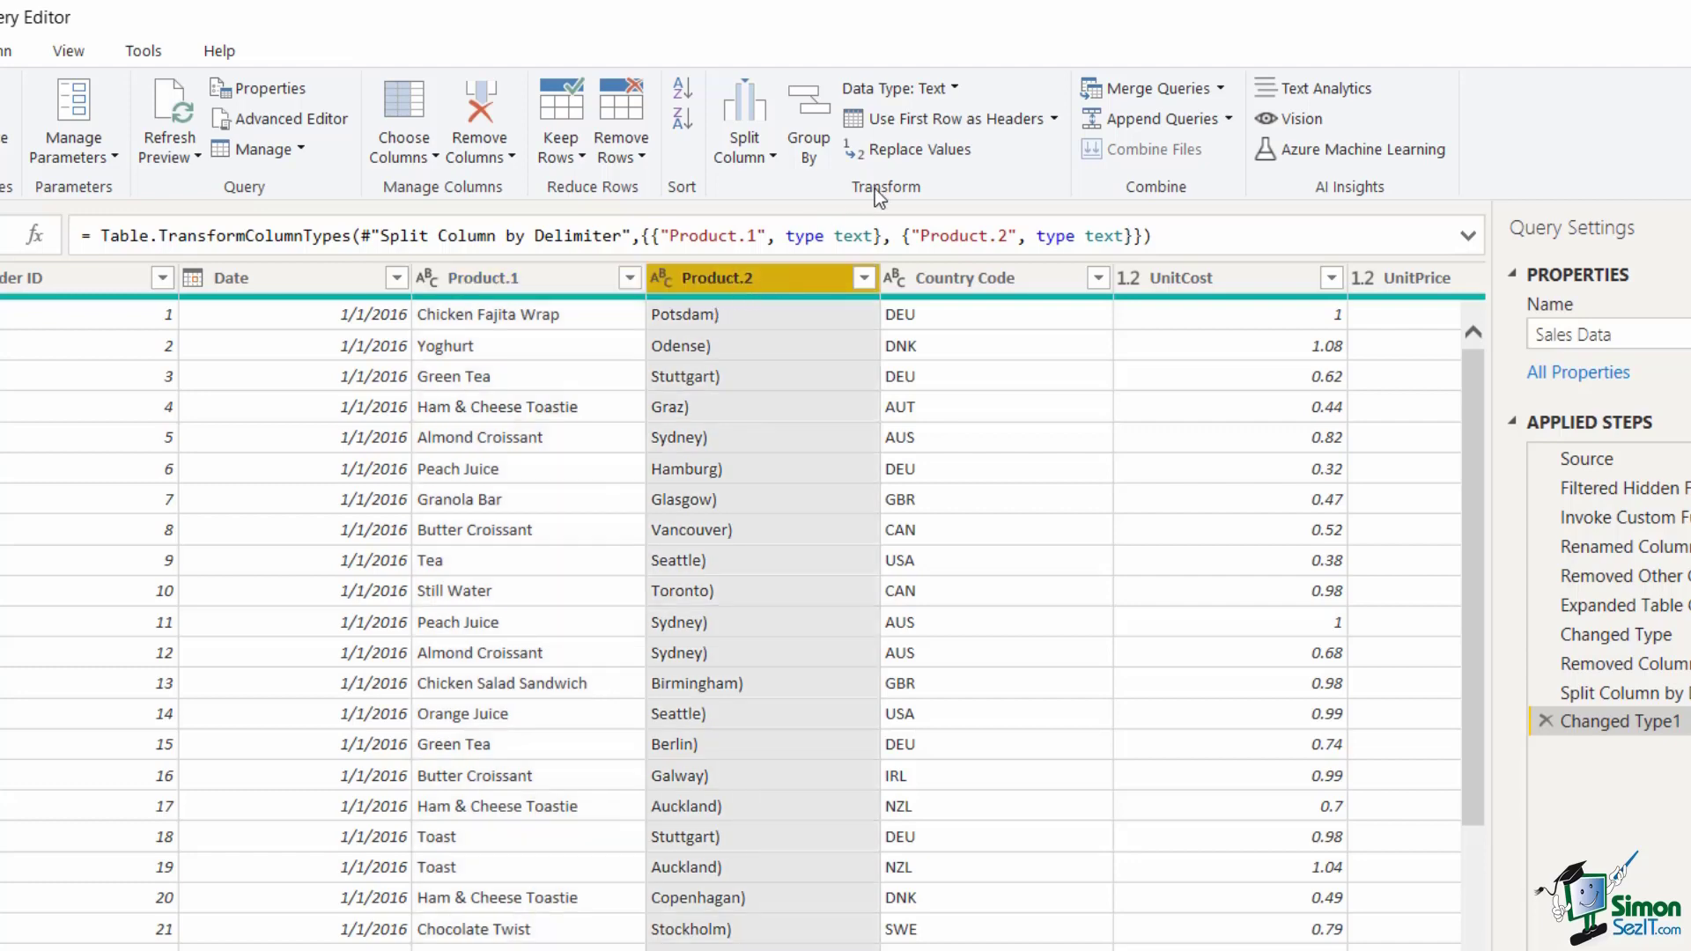
click(951, 150)
drag(811, 451, 895, 547)
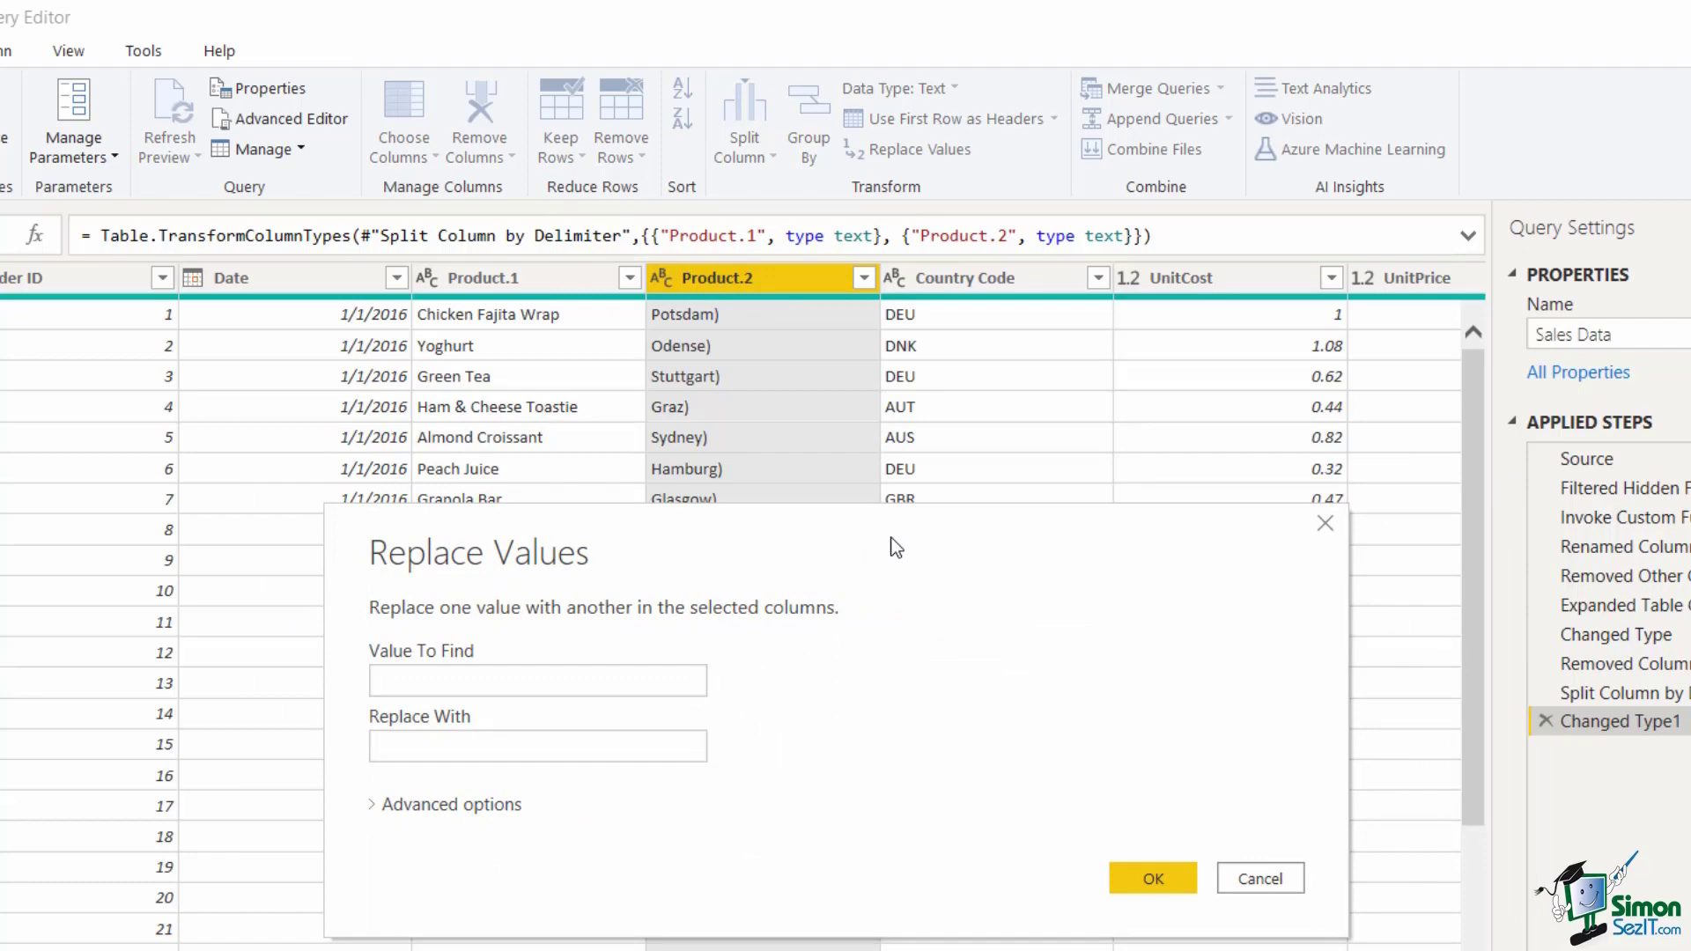
click(414, 684)
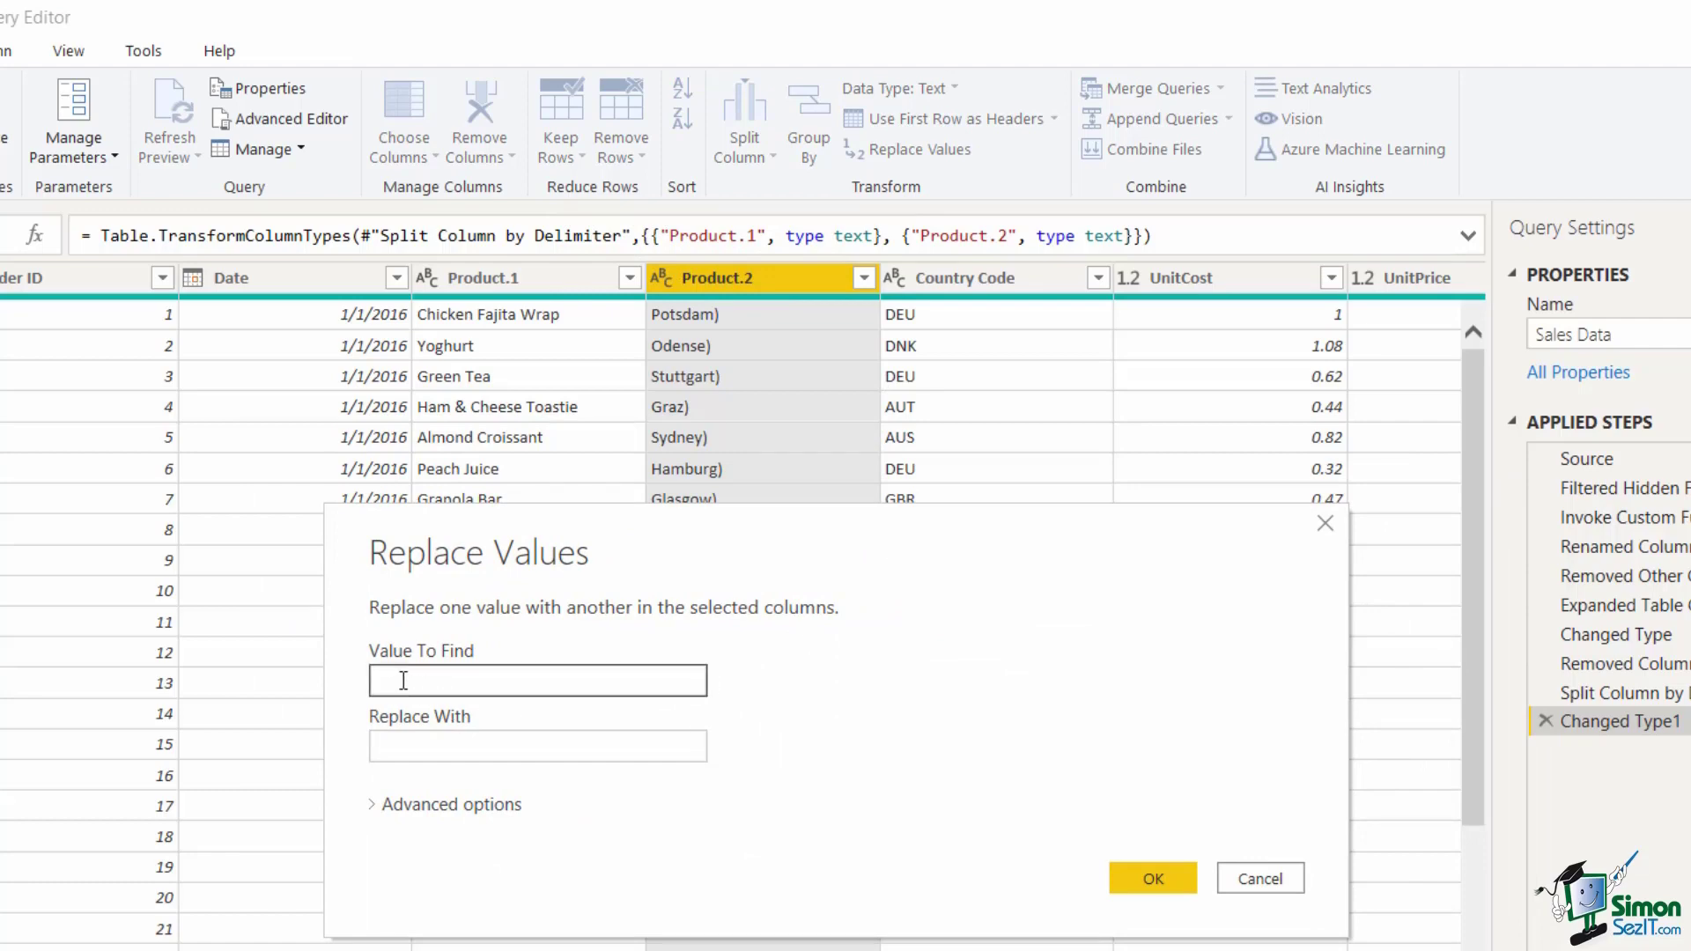
click(436, 750)
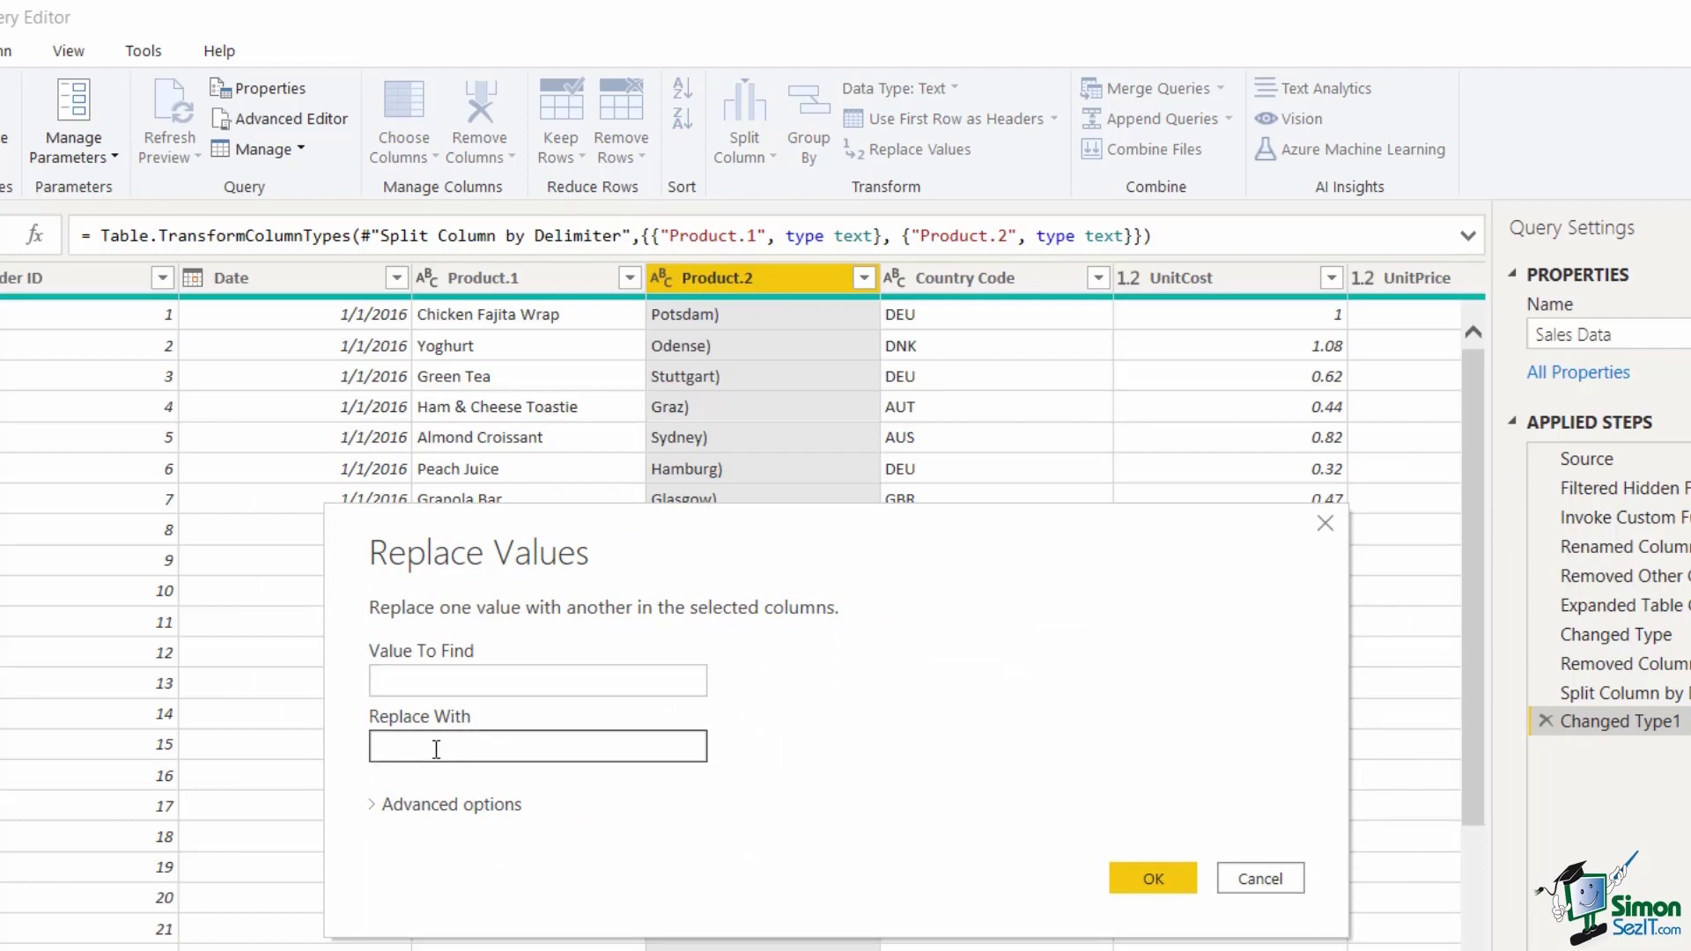
click(436, 680)
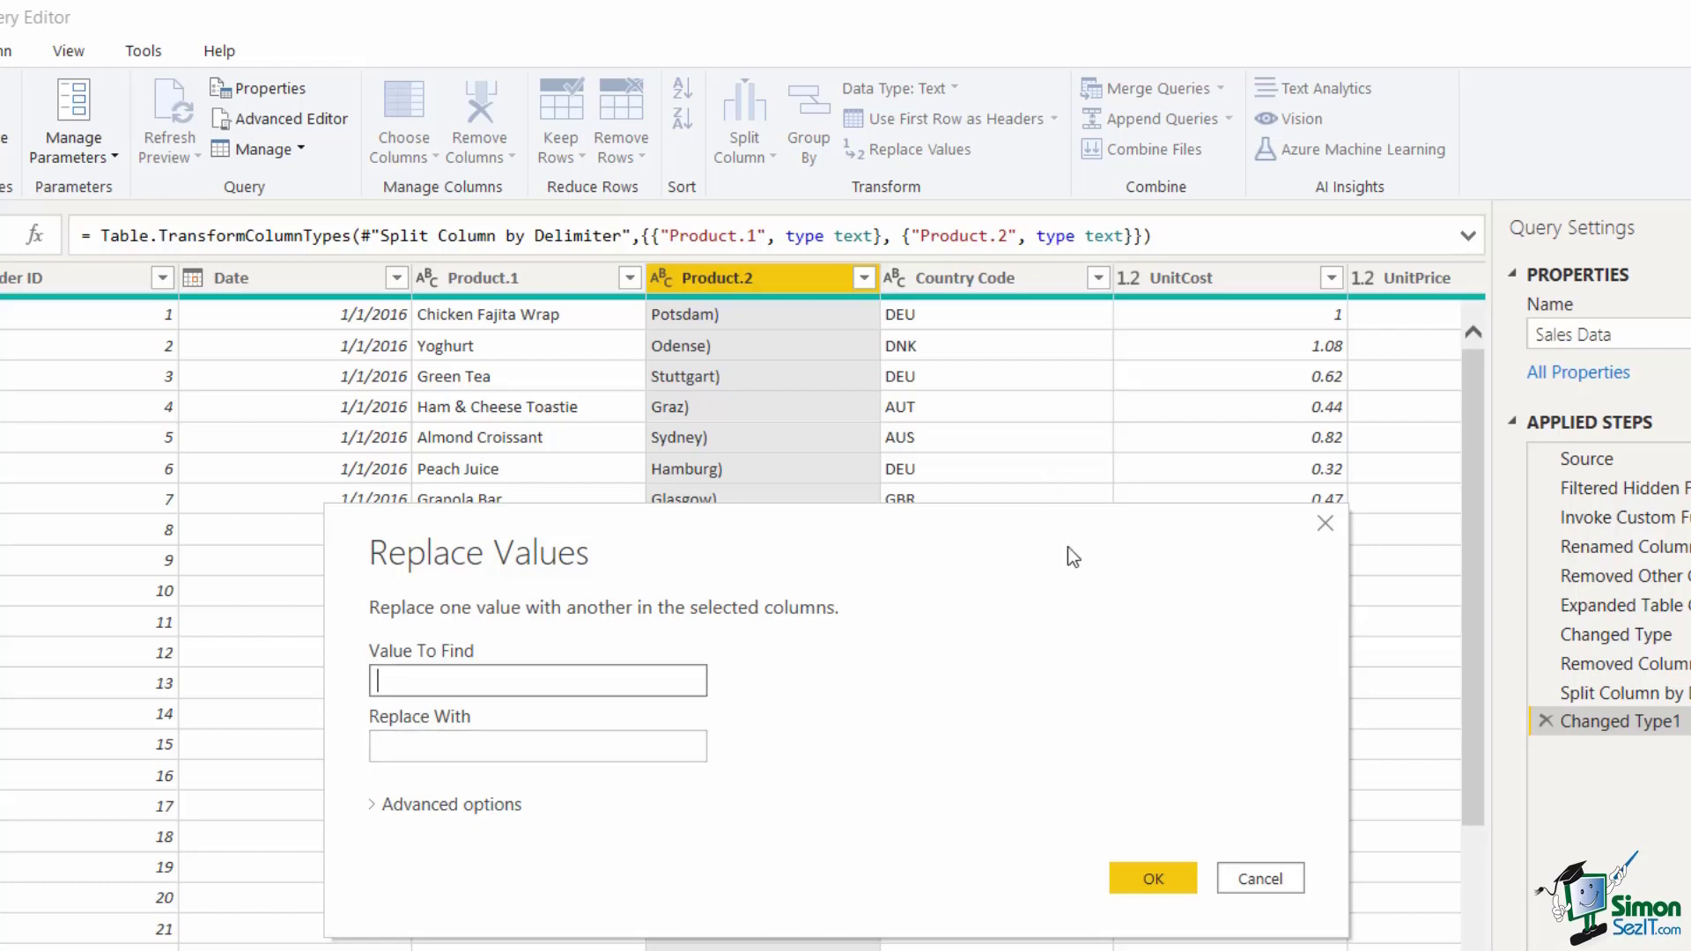
text())
click(1154, 879)
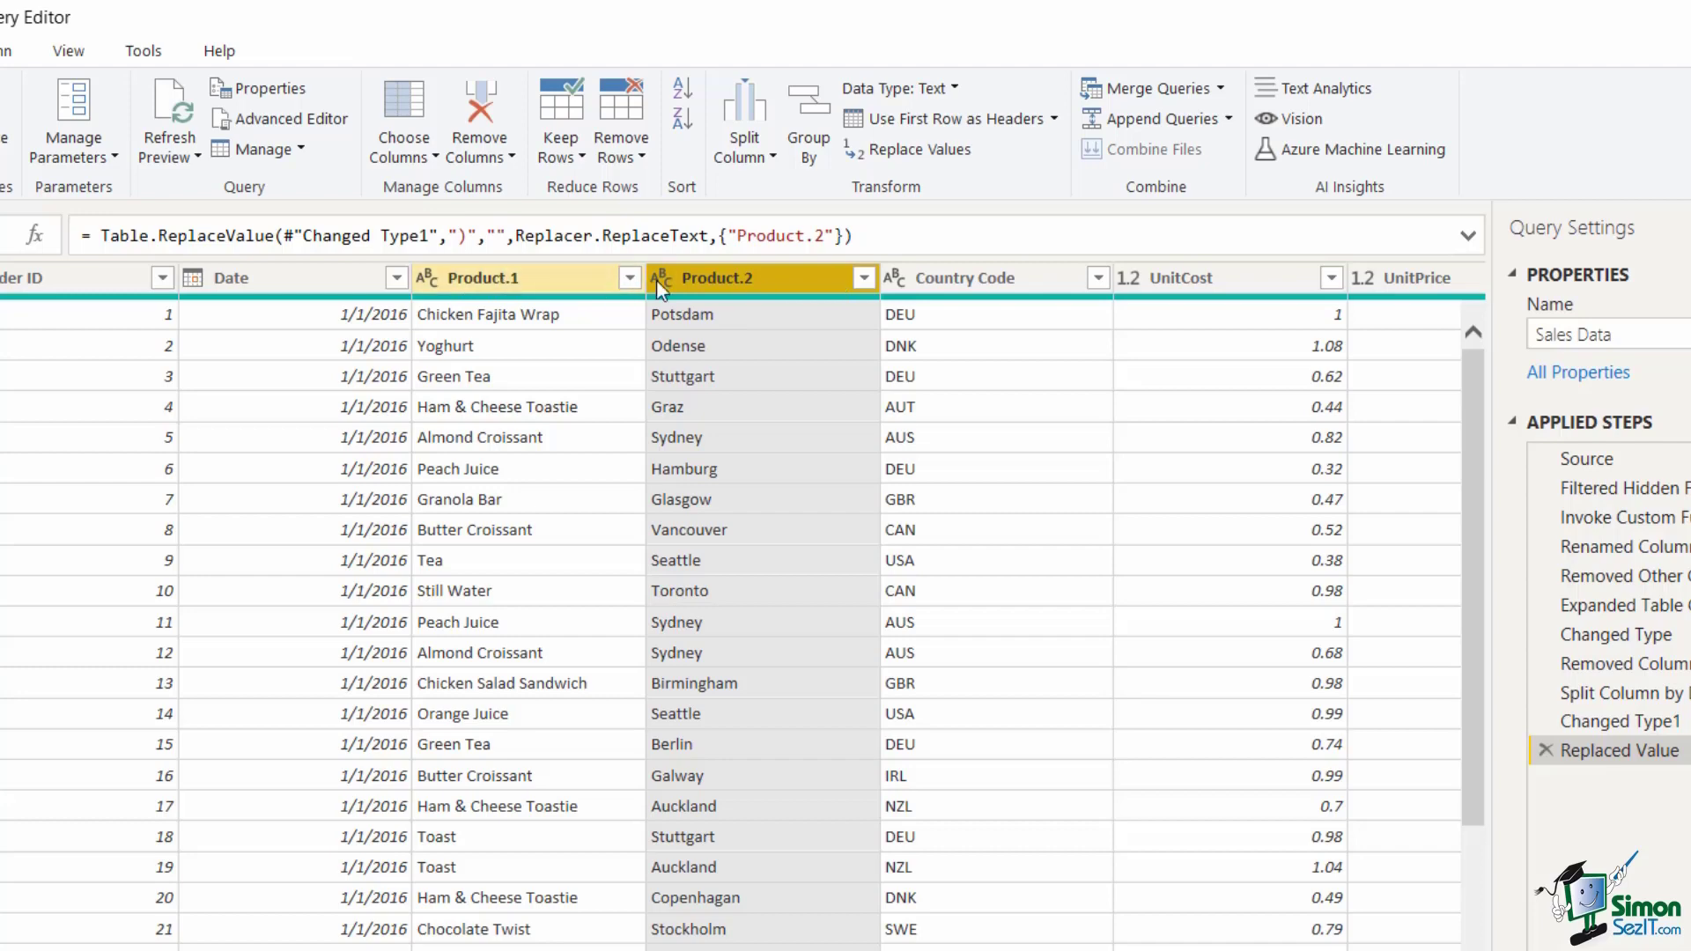
- Rename the Product.2 column to Location and the Product.1 column to Product
double_click(733, 276)
text(Location)
key(Return)
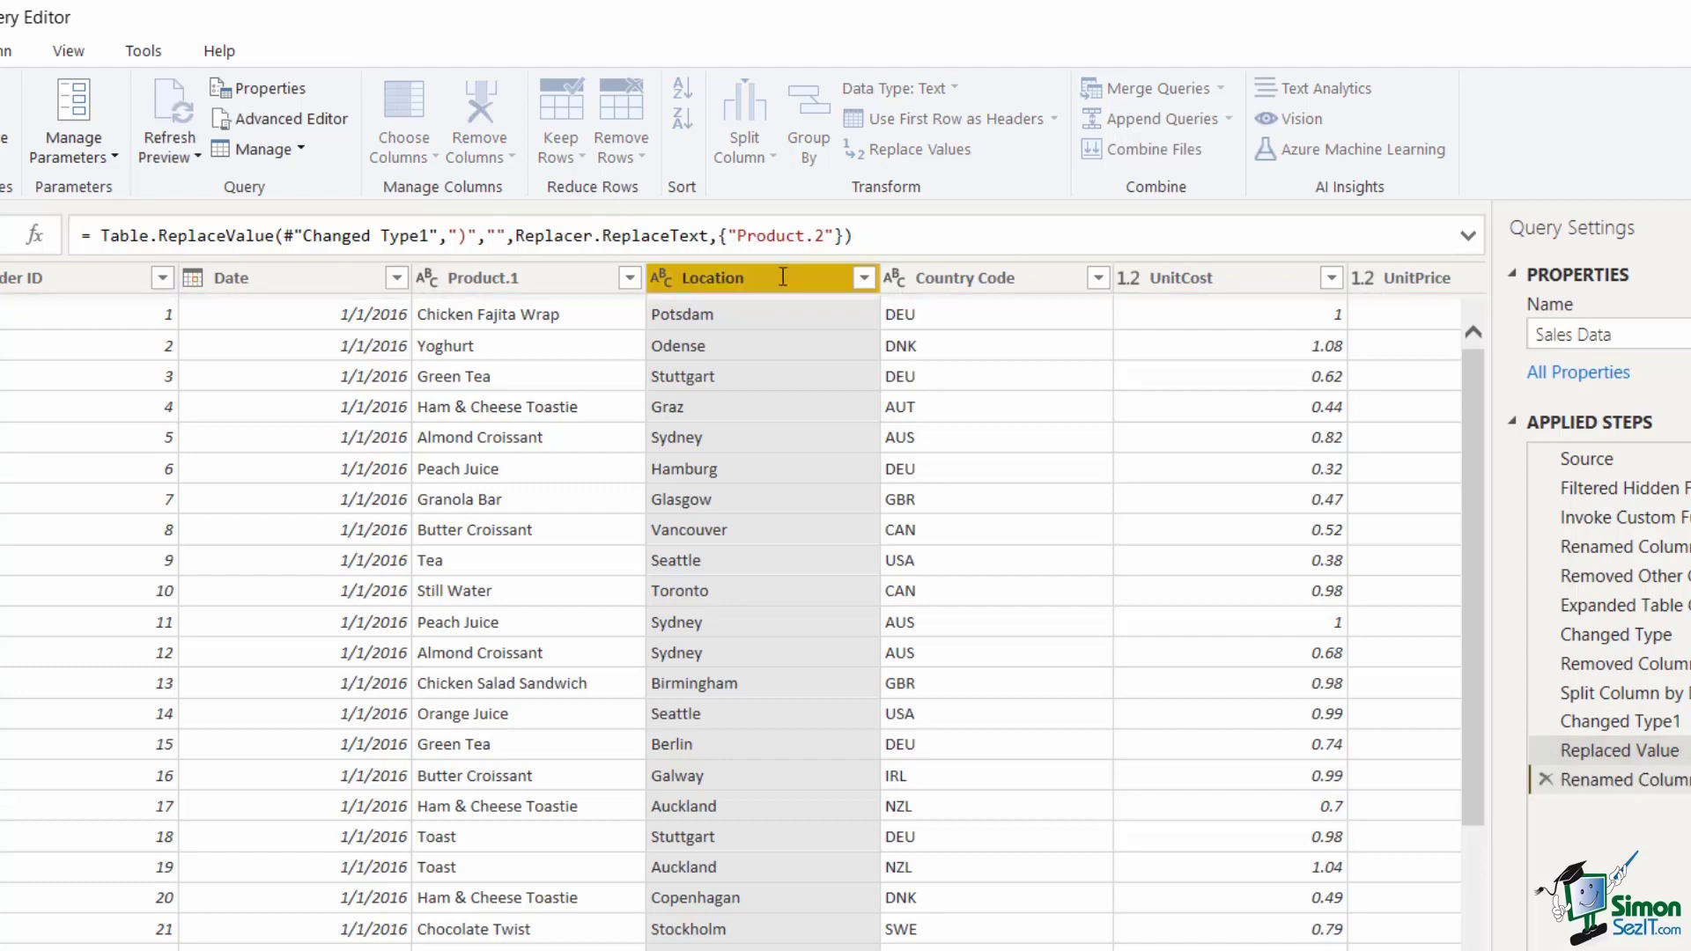
double_click(516, 281)
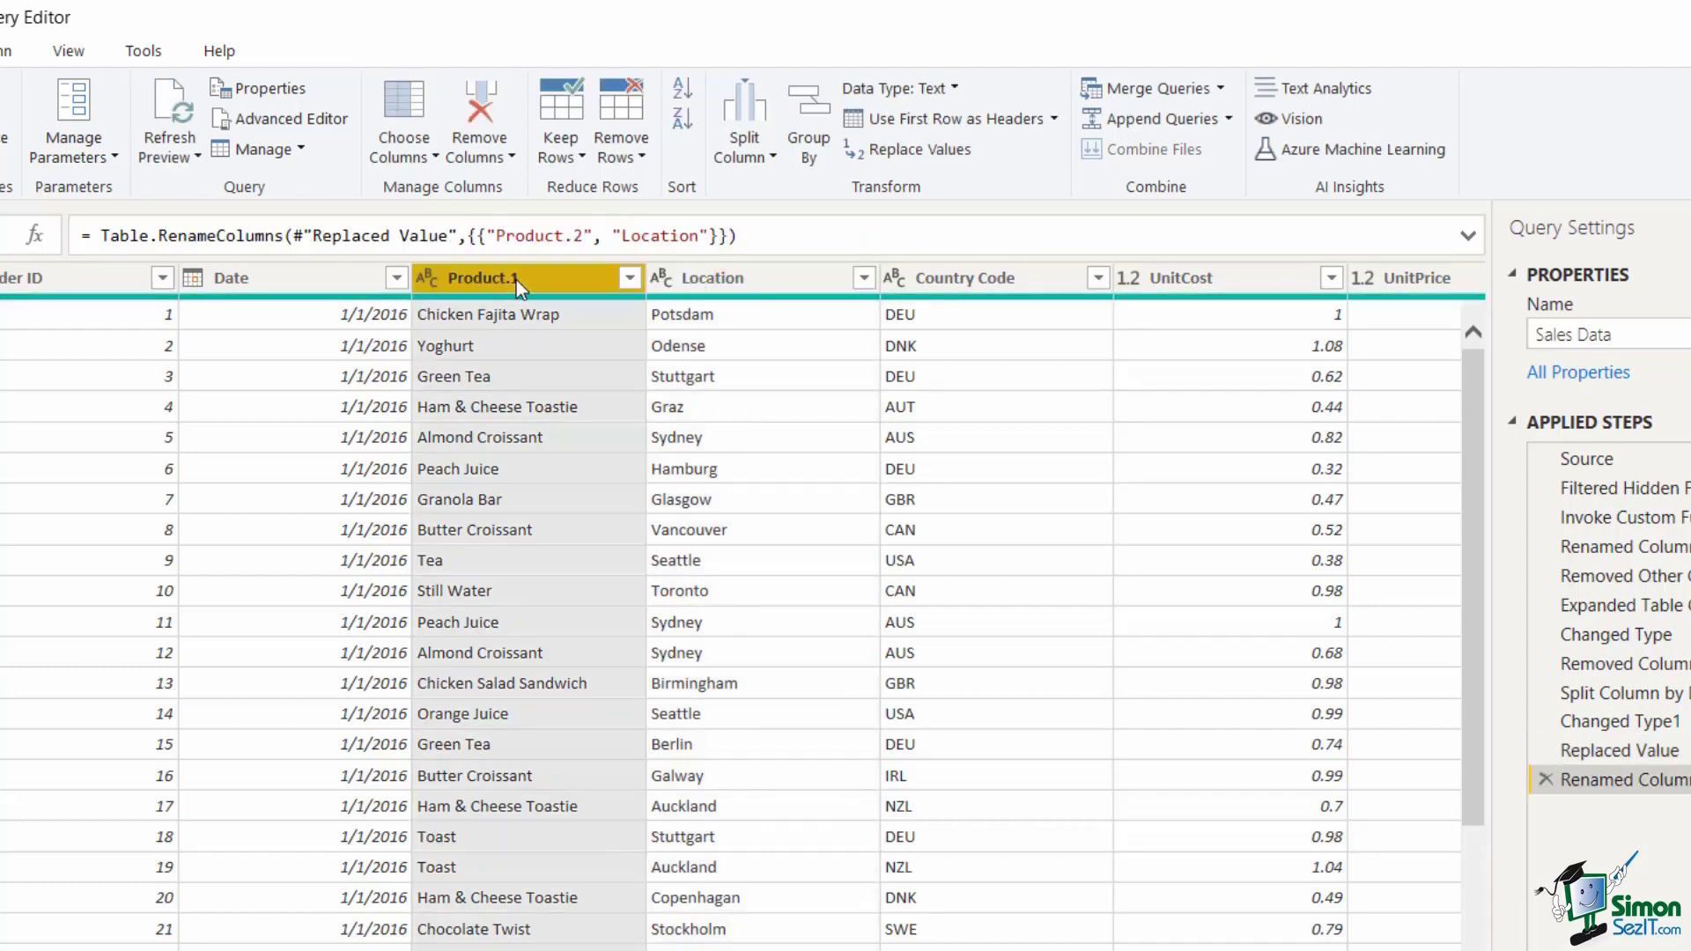
click(539, 282)
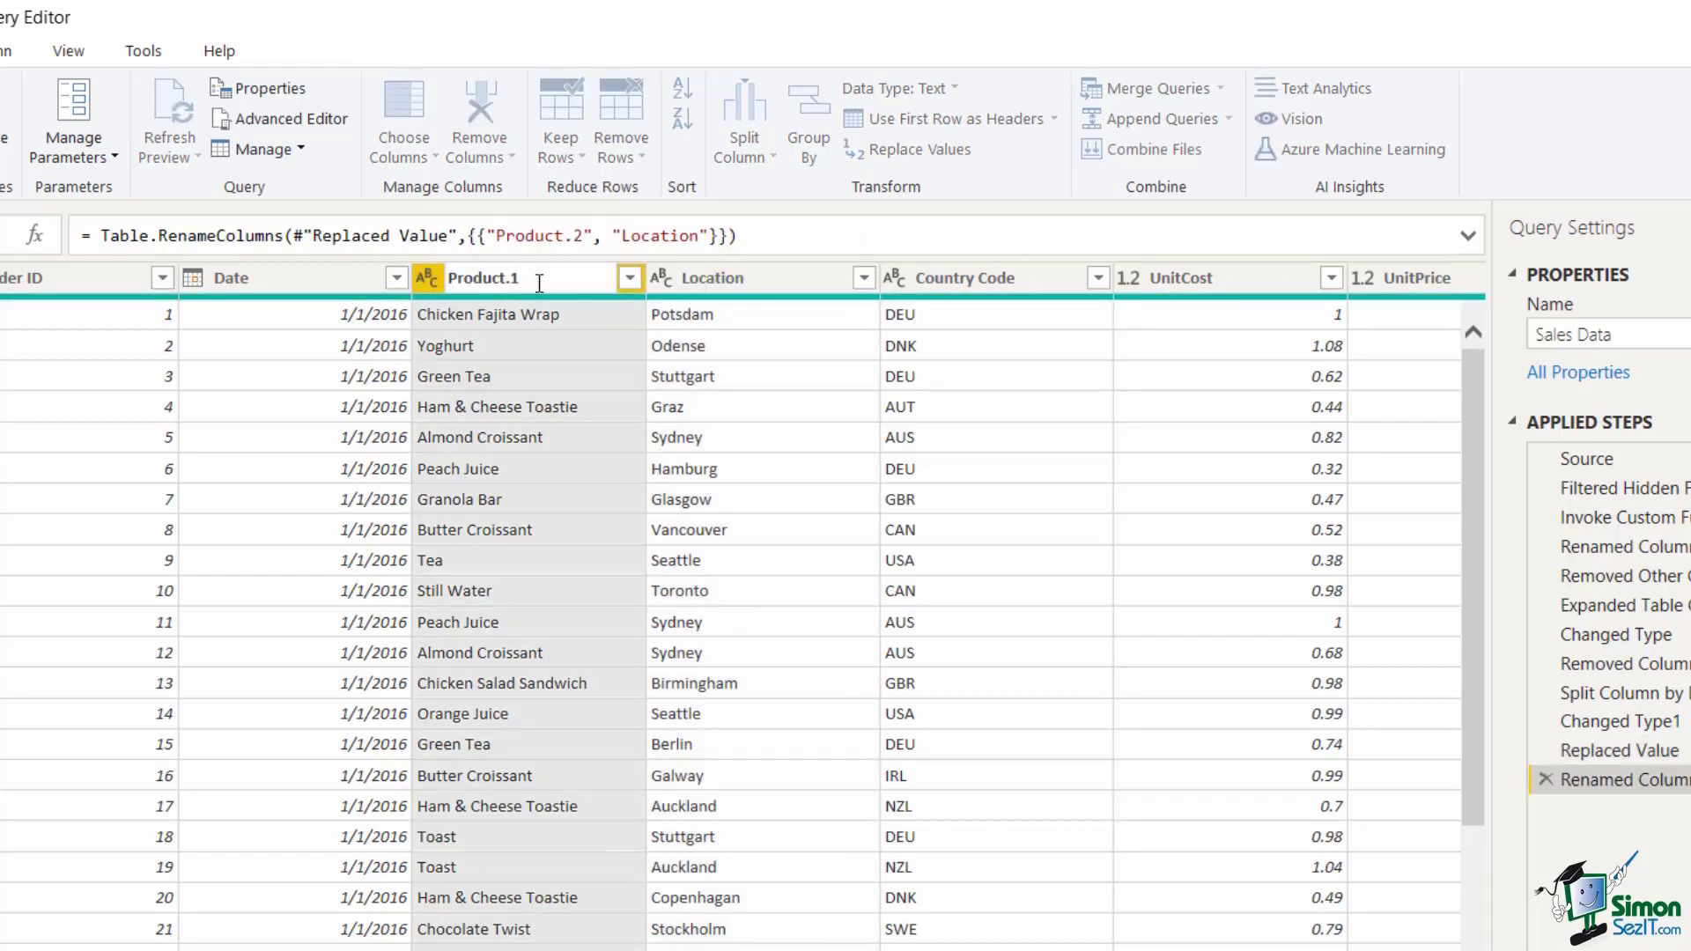
key(BackSpace)
key(BackSpace)
key(Return)
click(748, 346)
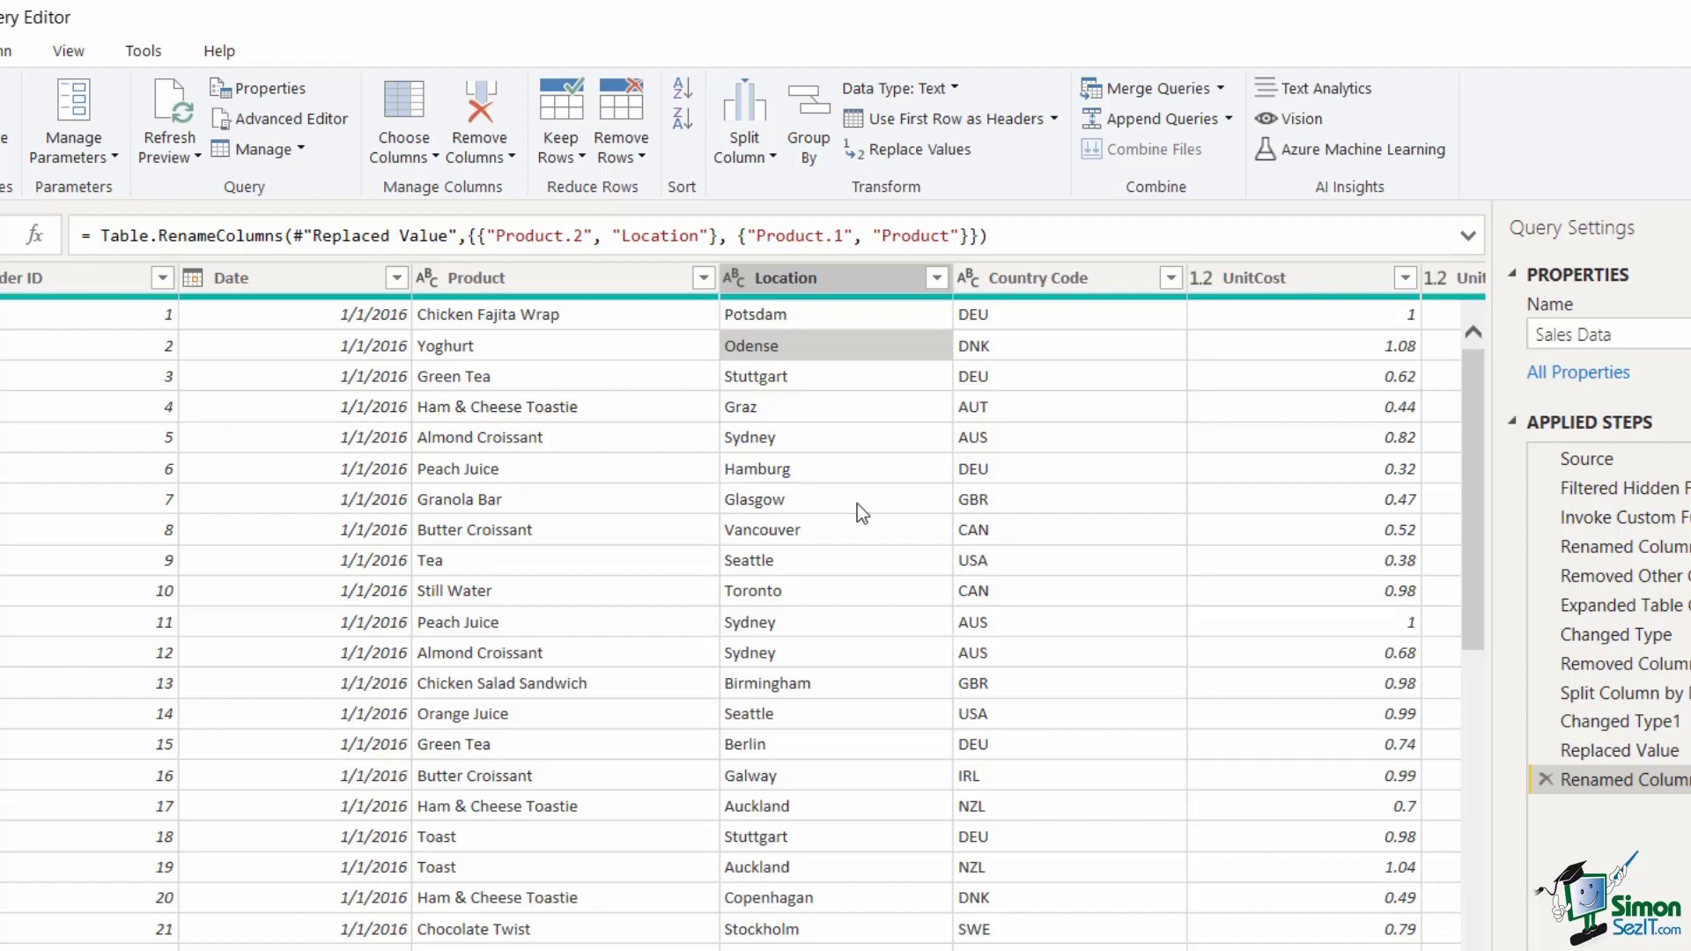
- Try merging Product and Location with the custom separator " - " as "Product and Location", and delete the resulting Merged Columns entry from the applied steps
click(520, 280)
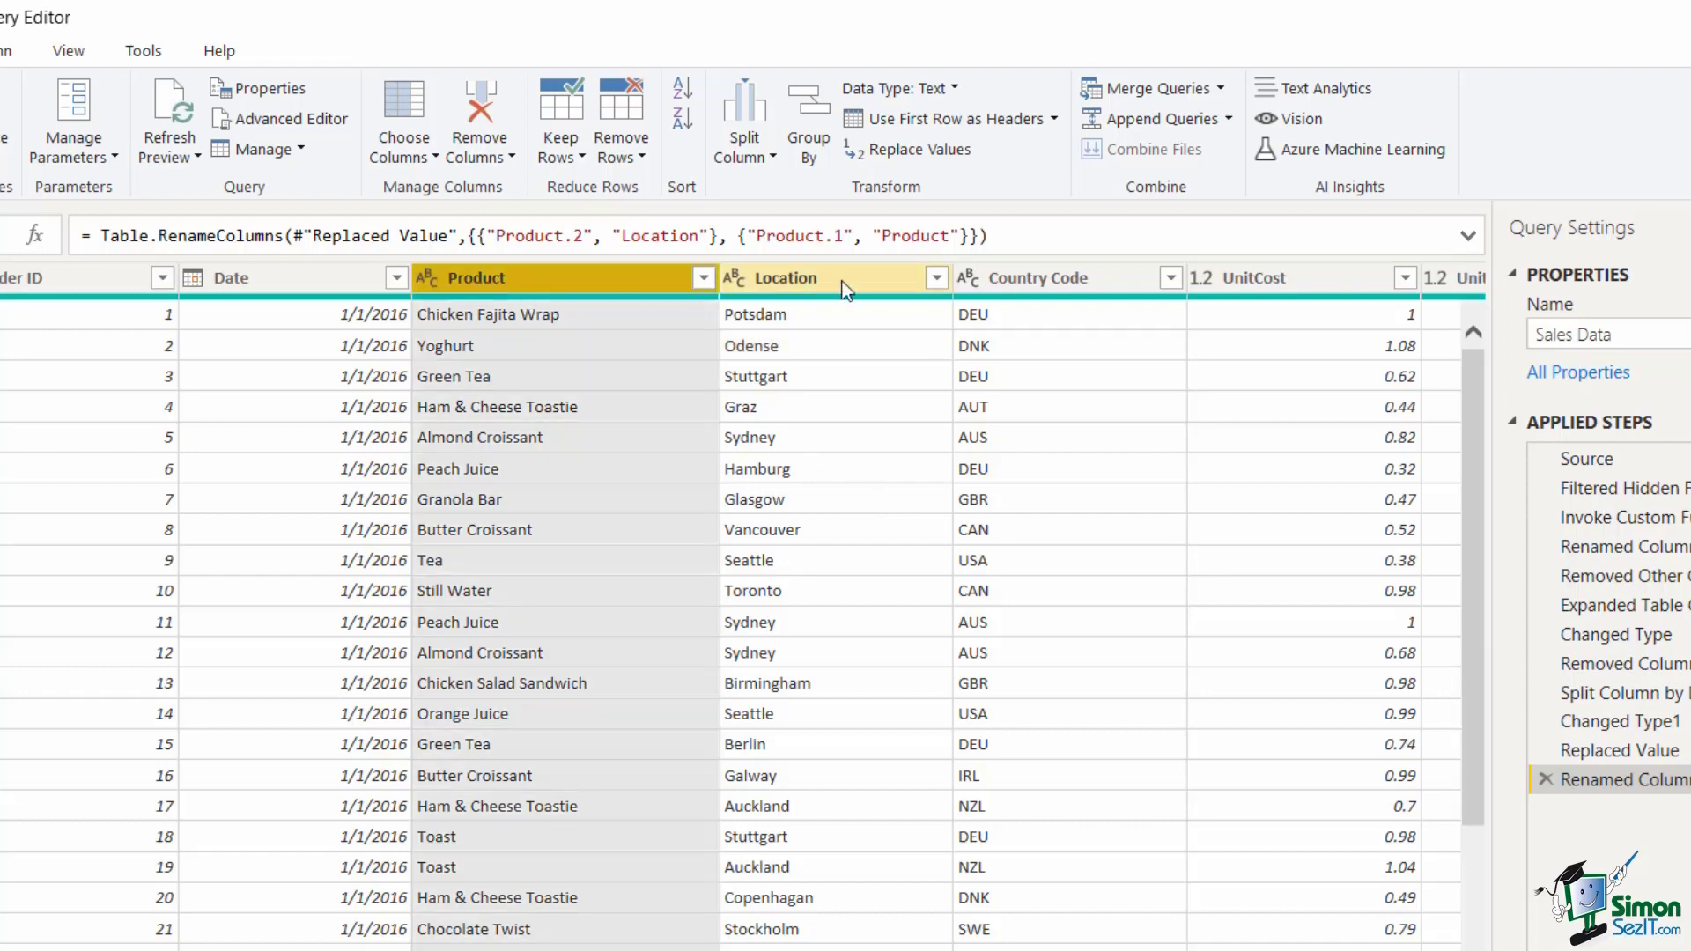
ctrl+click(835, 278)
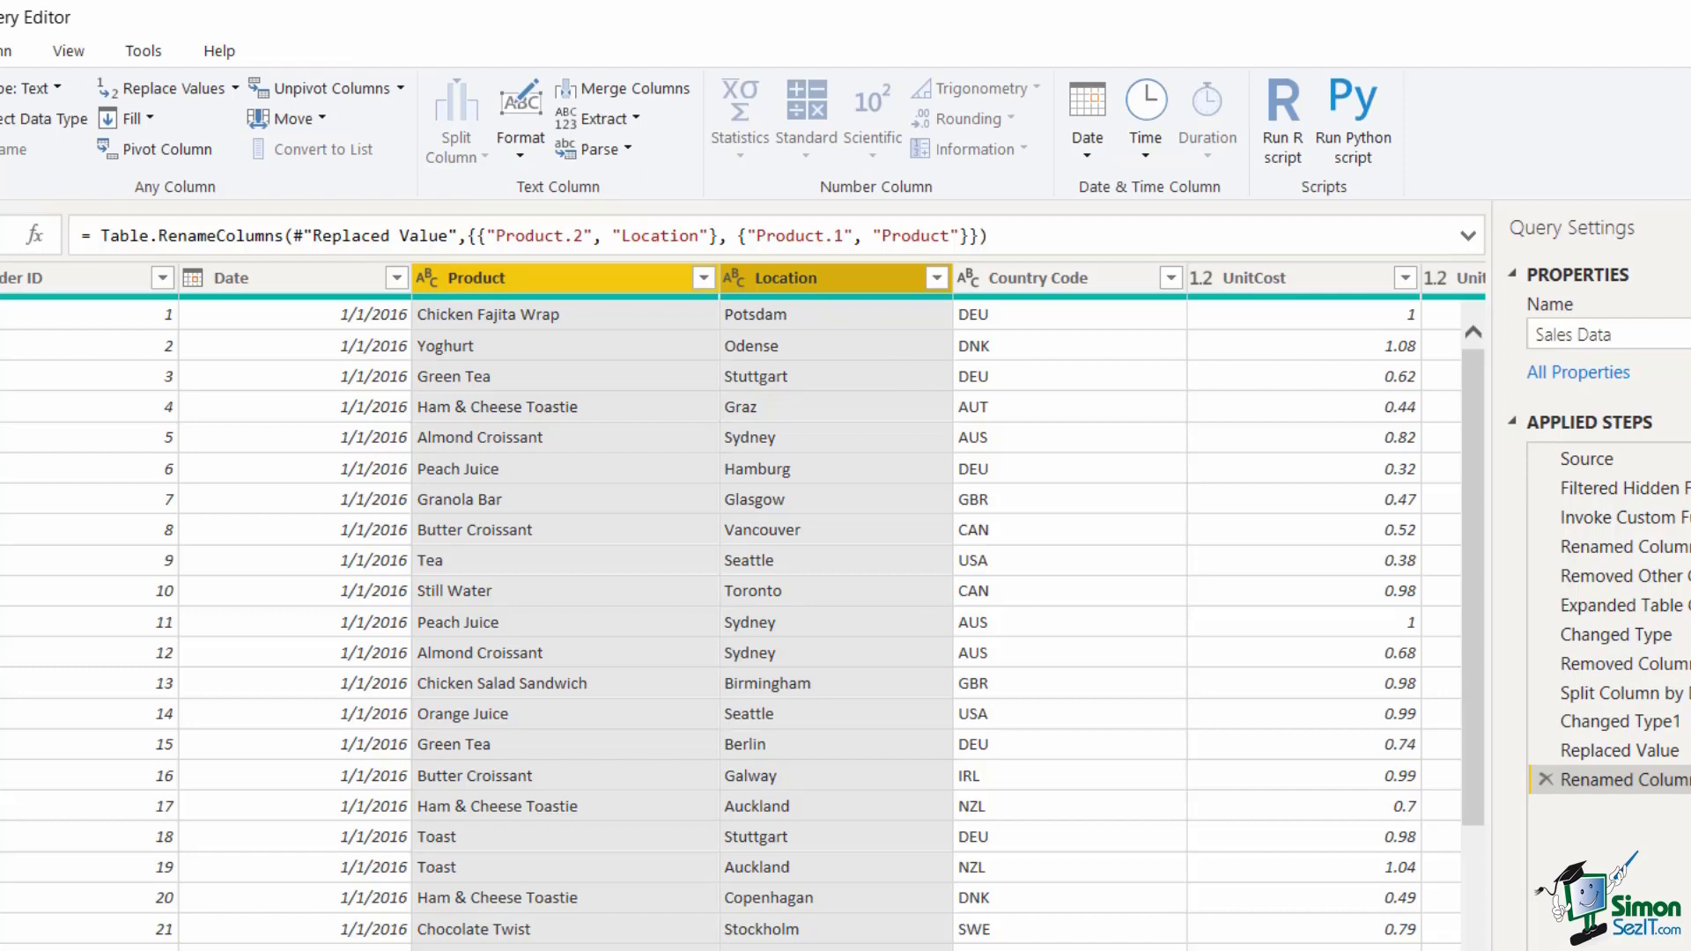
click(651, 92)
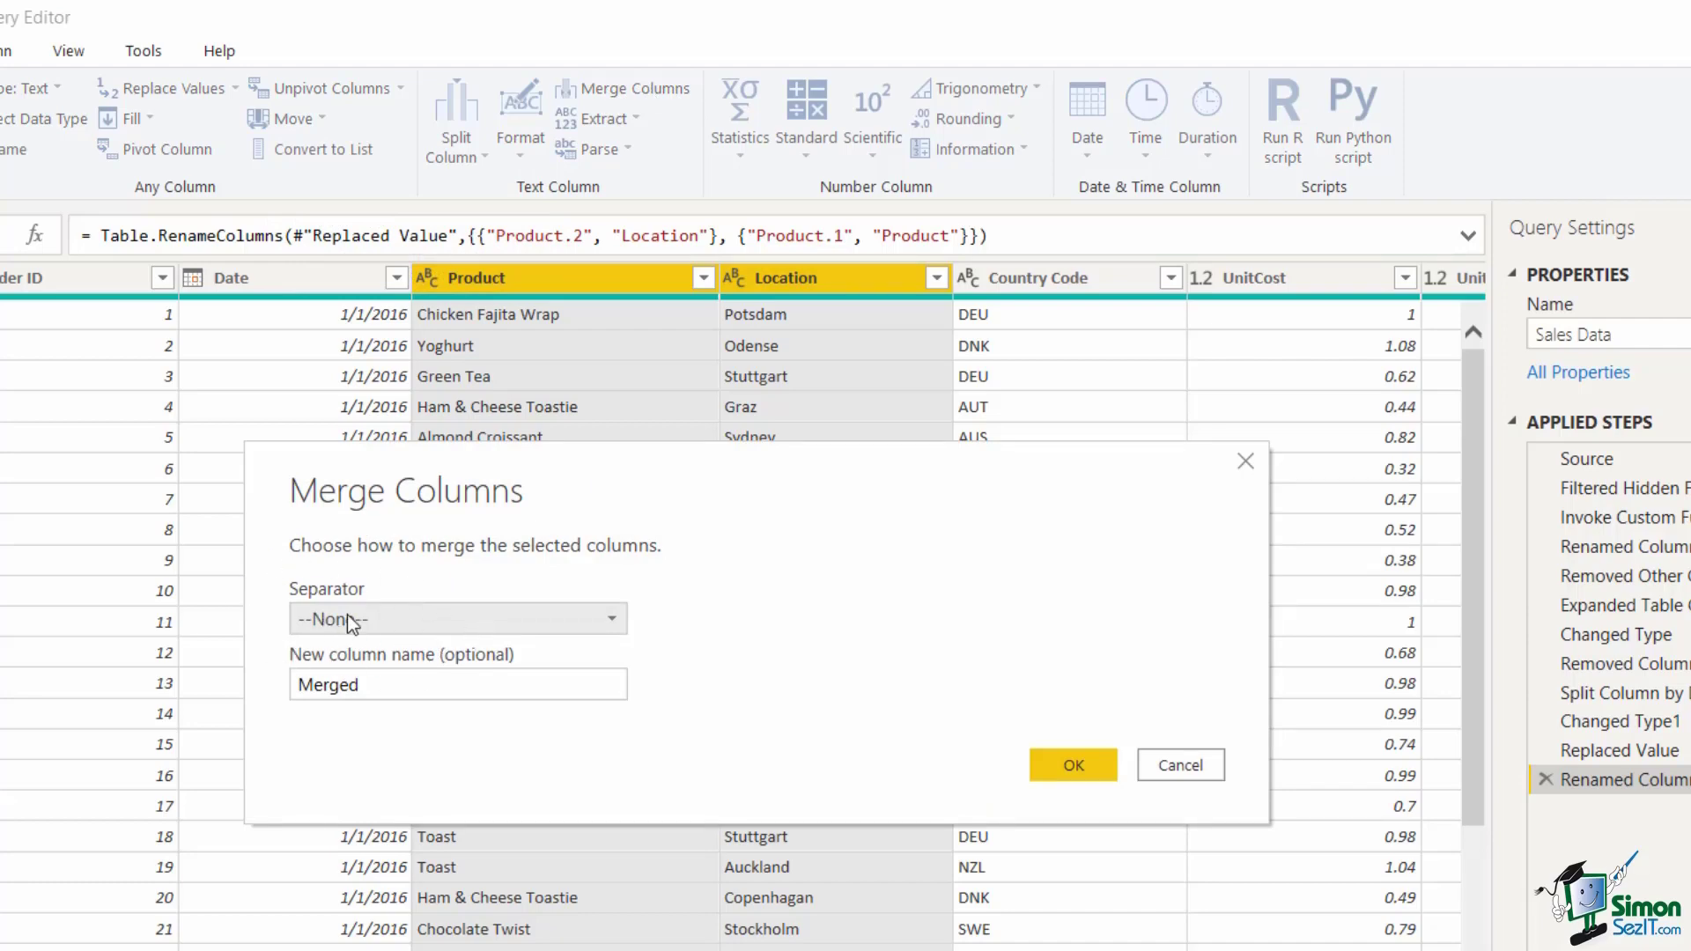
click(616, 620)
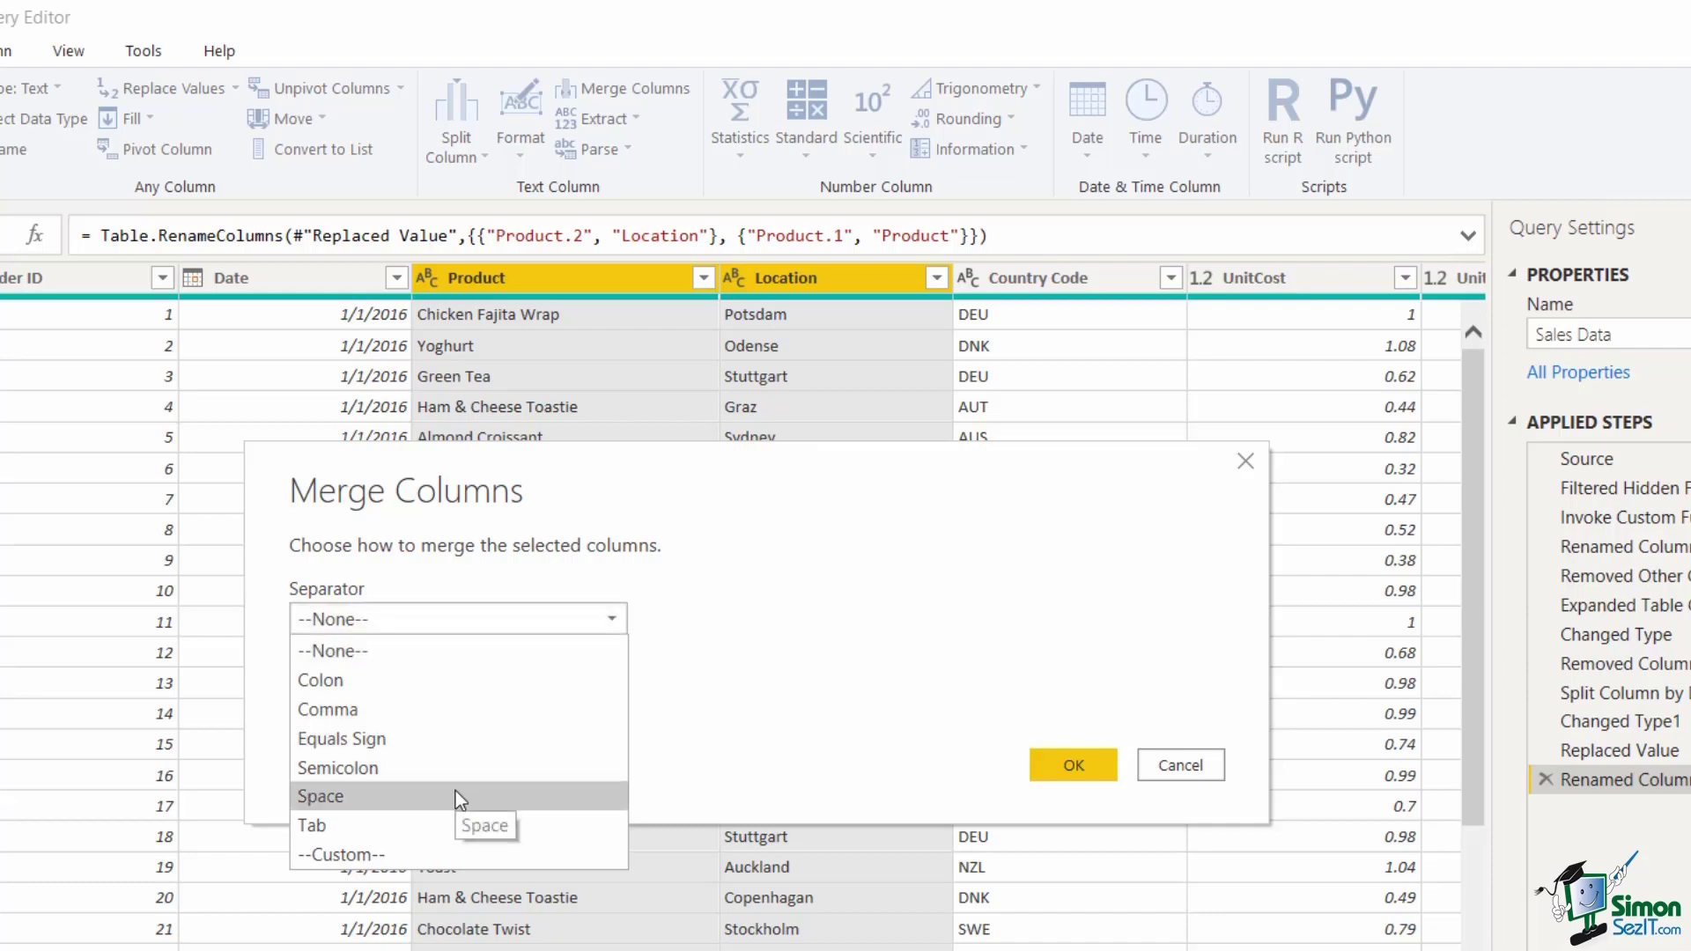
click(400, 854)
click(352, 669)
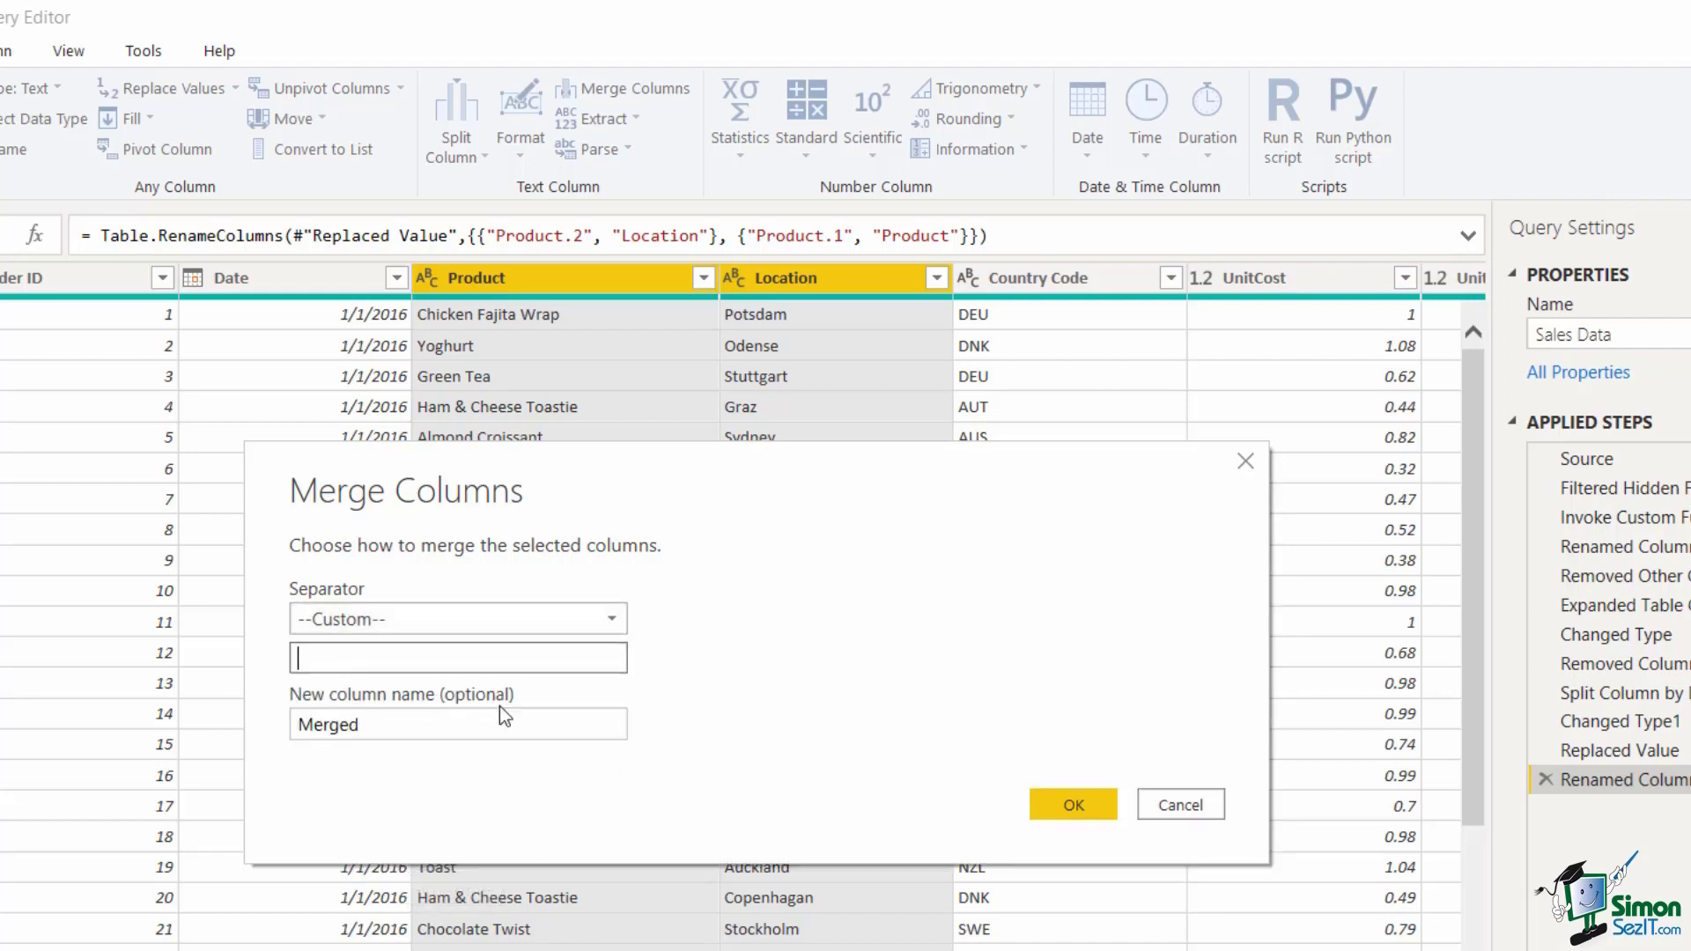
text(-)
key(Tab)
text(Product and Location)
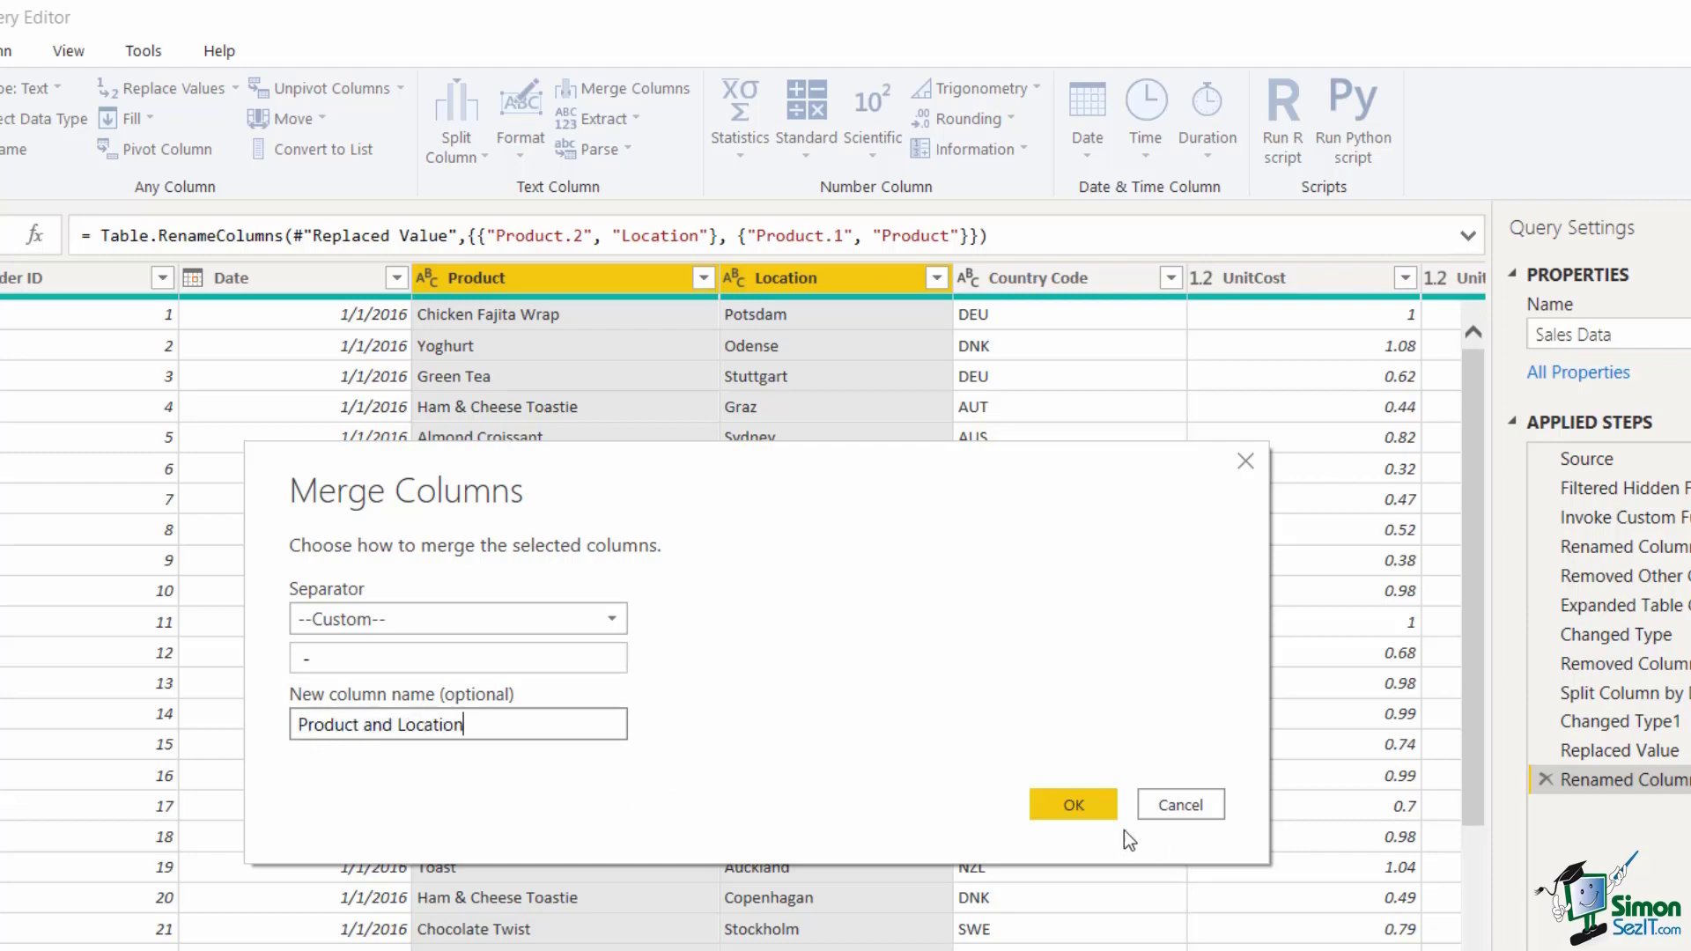
click(1071, 804)
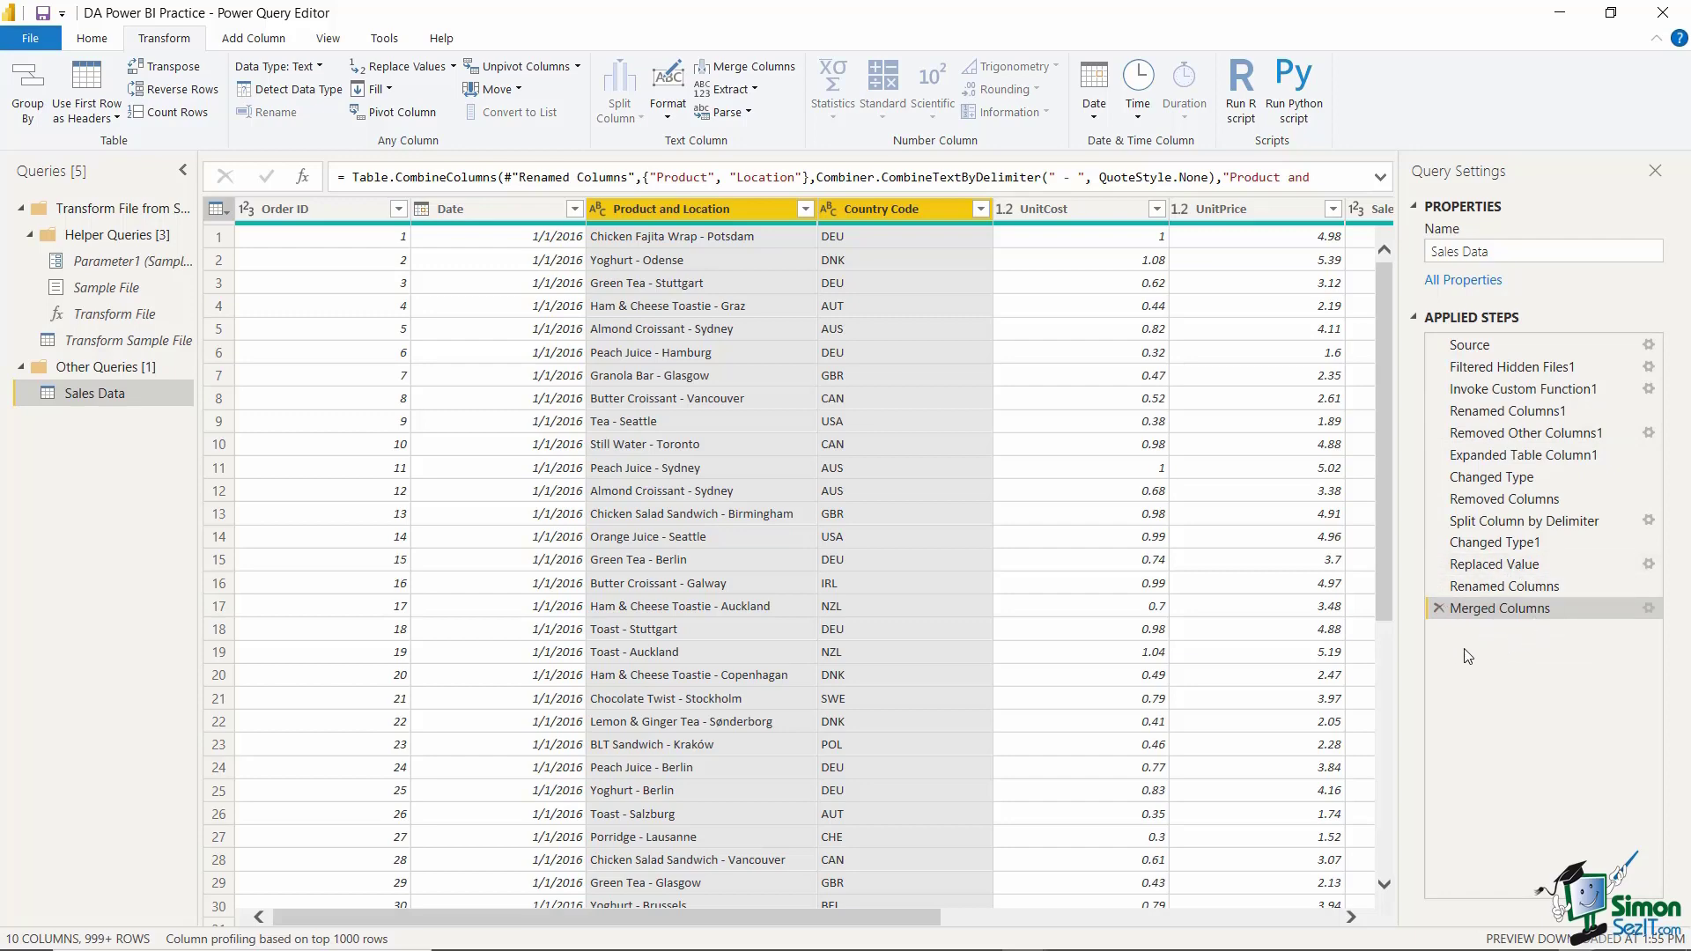
click(1438, 608)
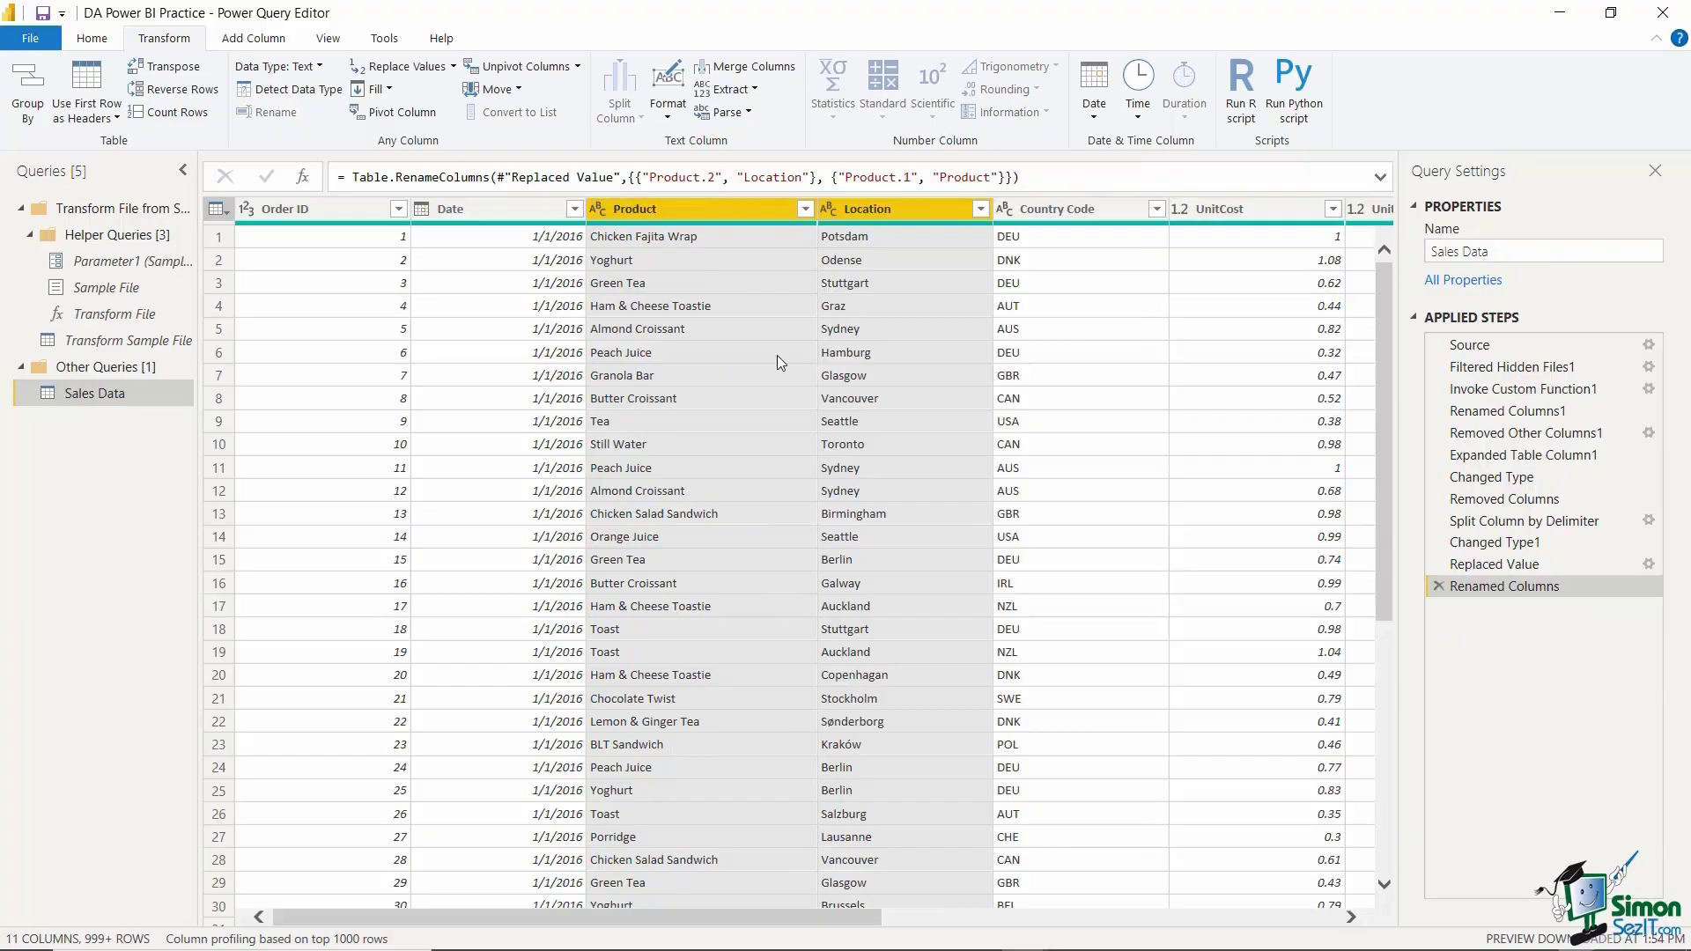